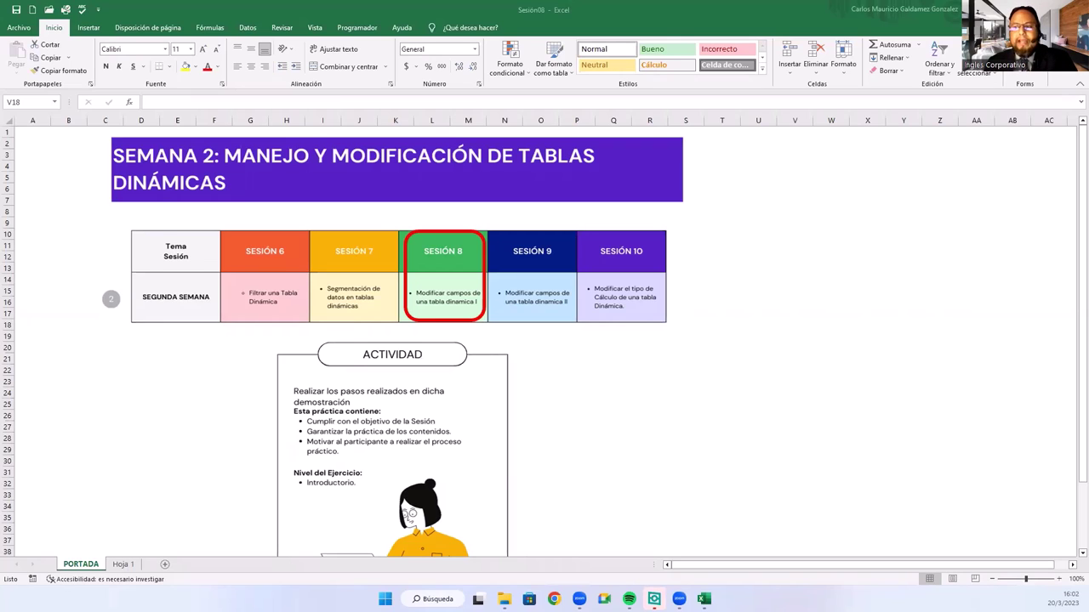
Step: Switch to the Hoja 1 sheet with the ID, Vendedor, Producto, Precio and Mes sales table
click(124, 566)
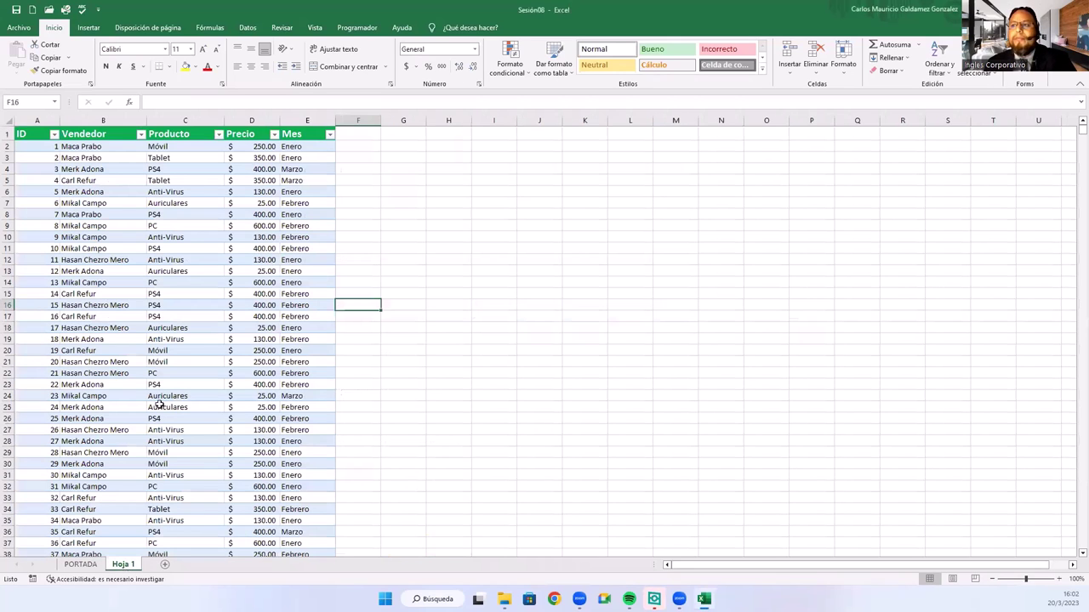
click(129, 293)
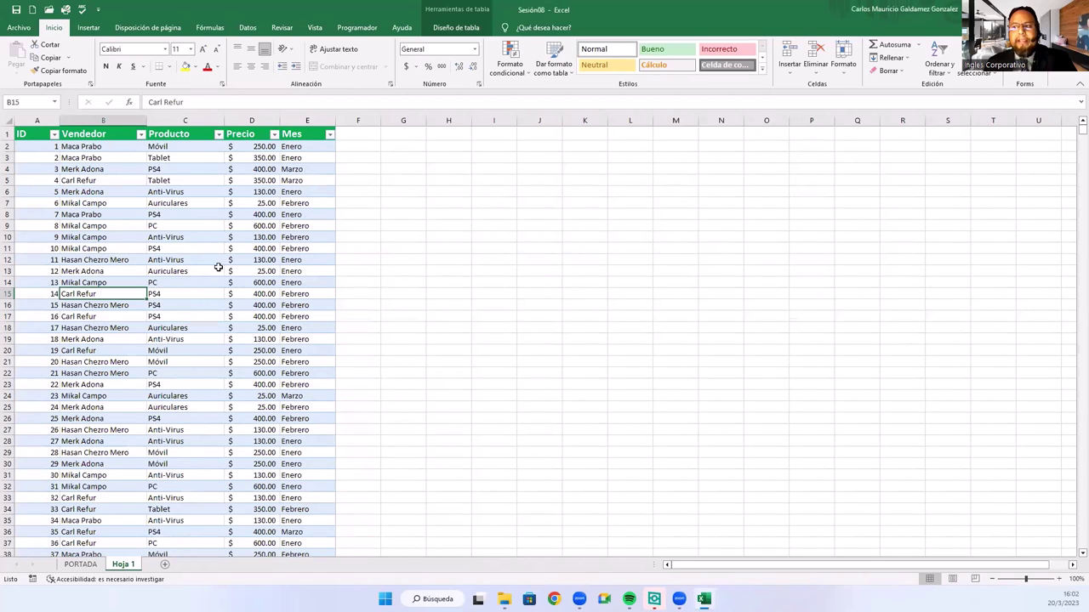
click(50, 147)
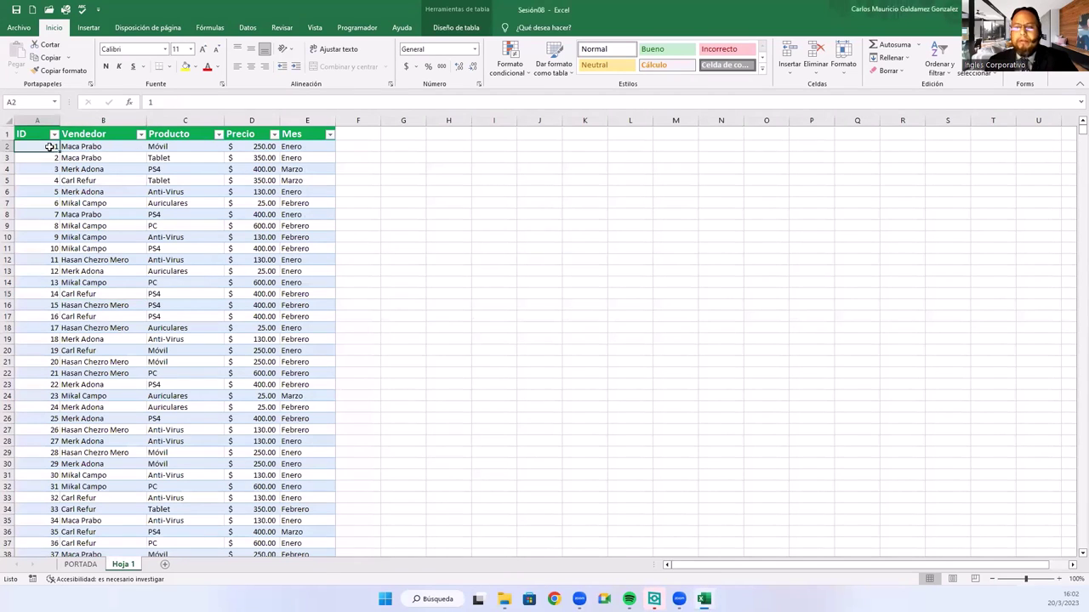
key(ctrl+shift+Down)
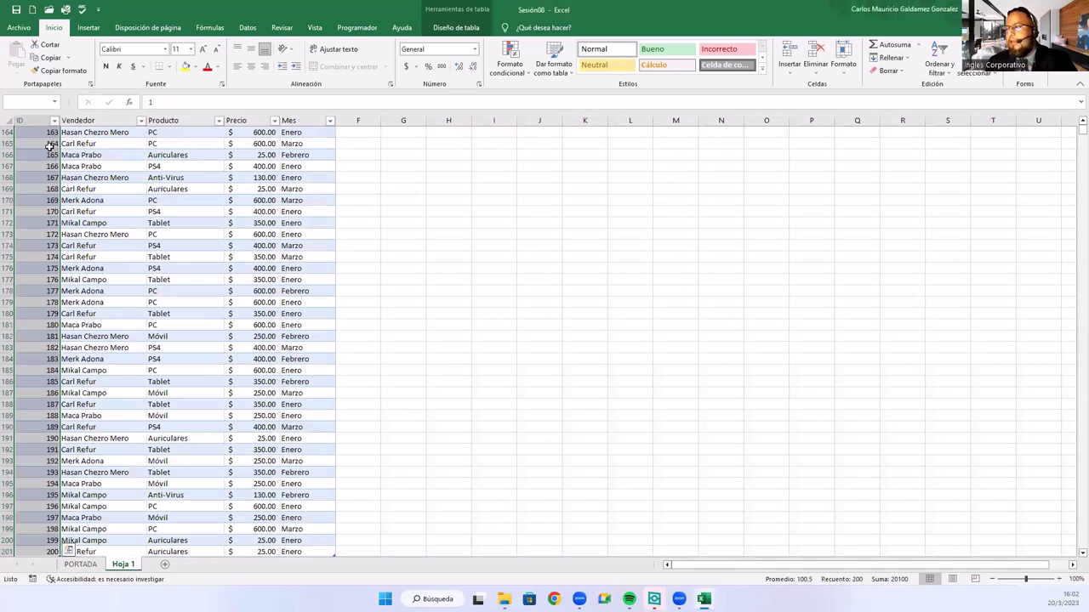
click(186, 313)
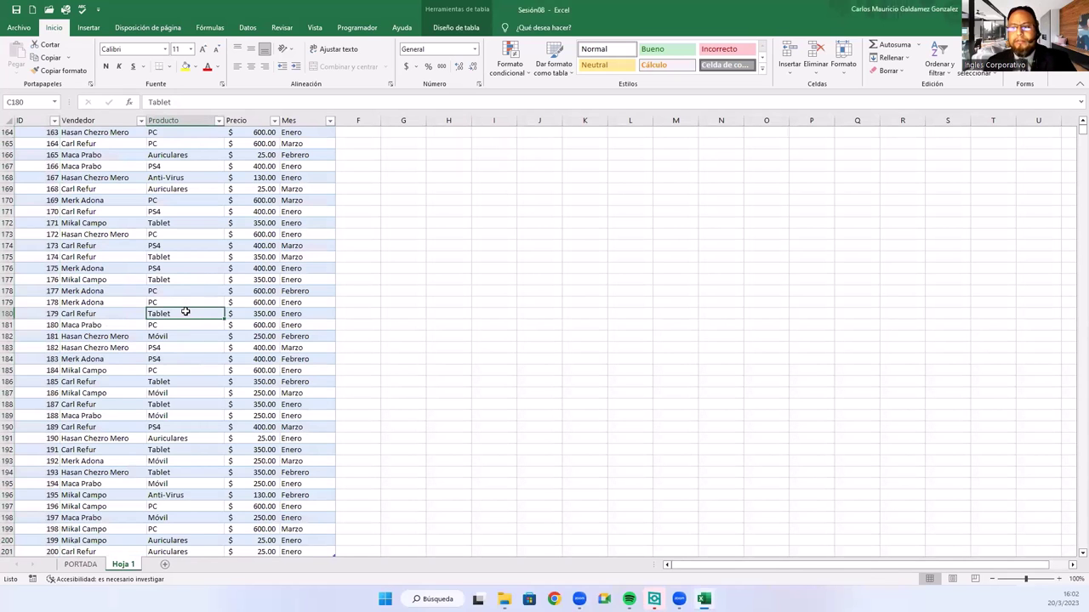
scroll(185, 312, up, 10)
scroll(186, 312, up, 20)
click(186, 314)
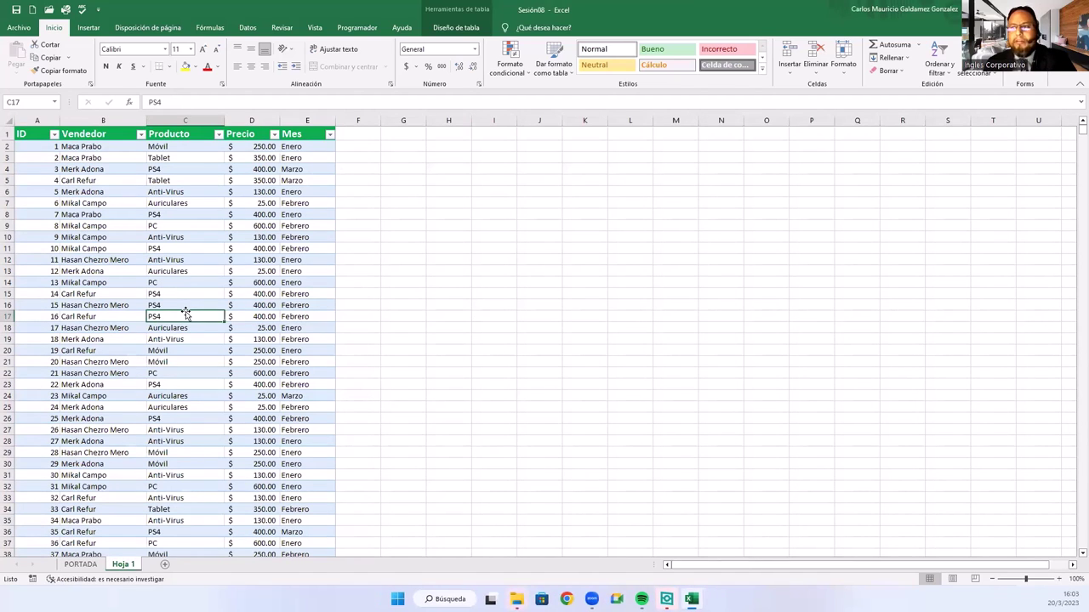
Step: Insert a pivot table from the sales table, keeping the range, on a new worksheet
click(86, 30)
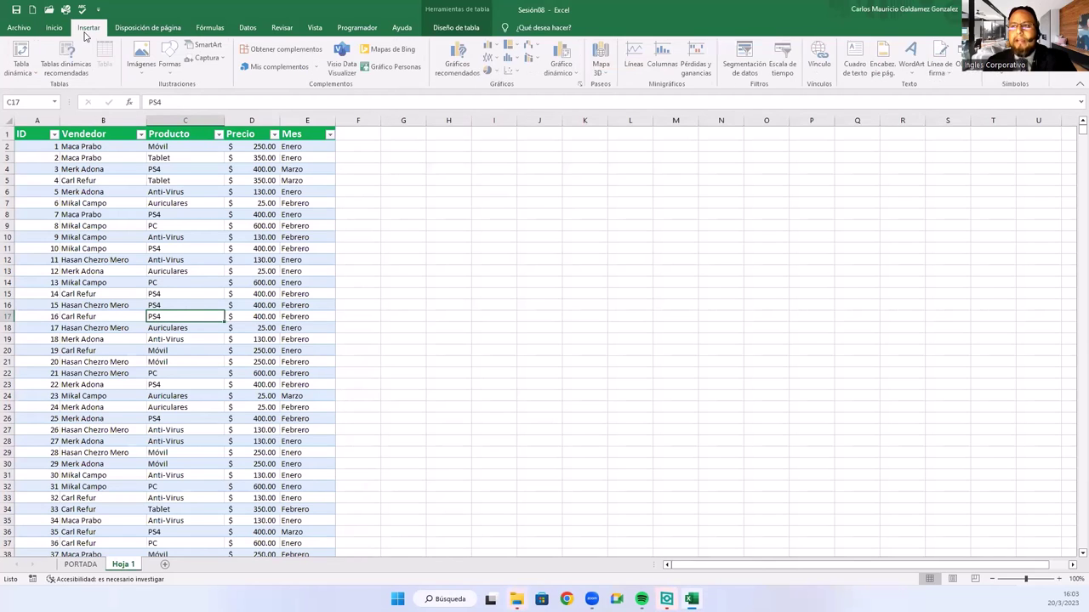
click(23, 54)
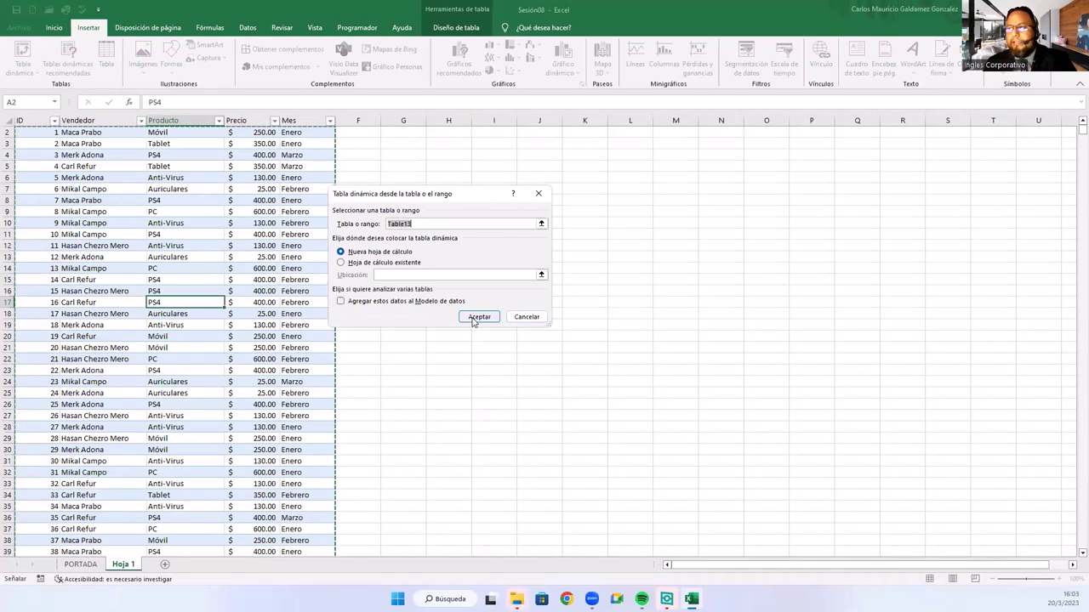
click(474, 319)
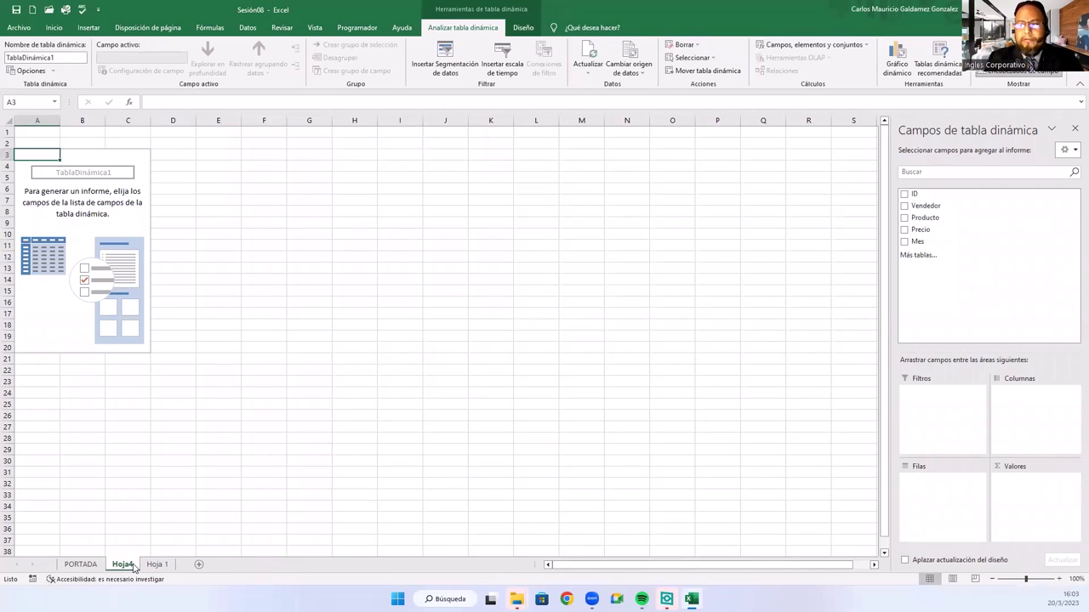
Step: Rename the Hoja4 sheet to 'Hoja 2'
double_click(123, 564)
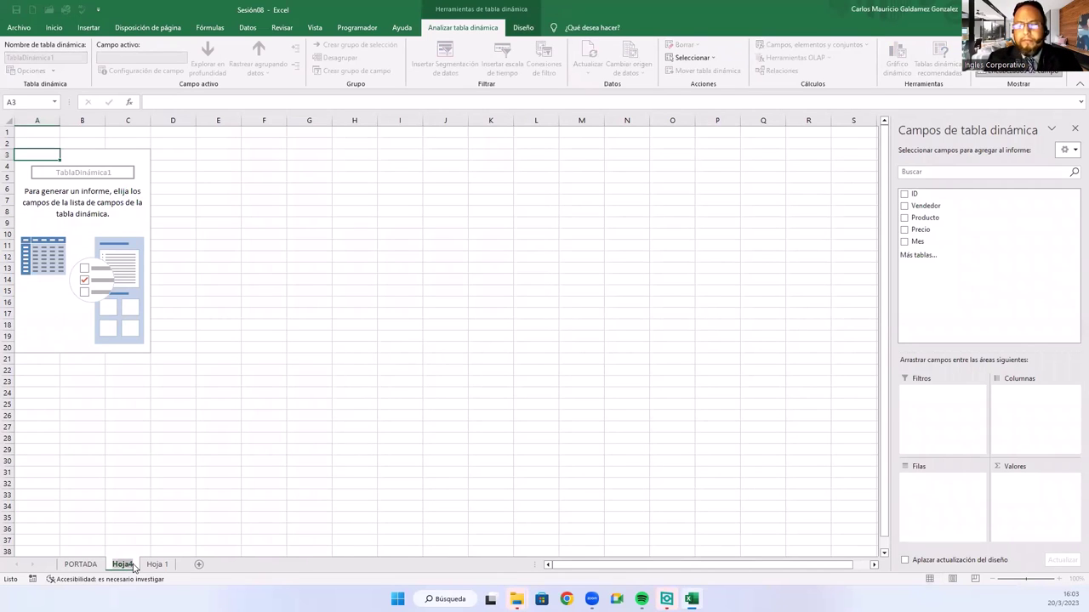
key(BackSpace)
text(2)
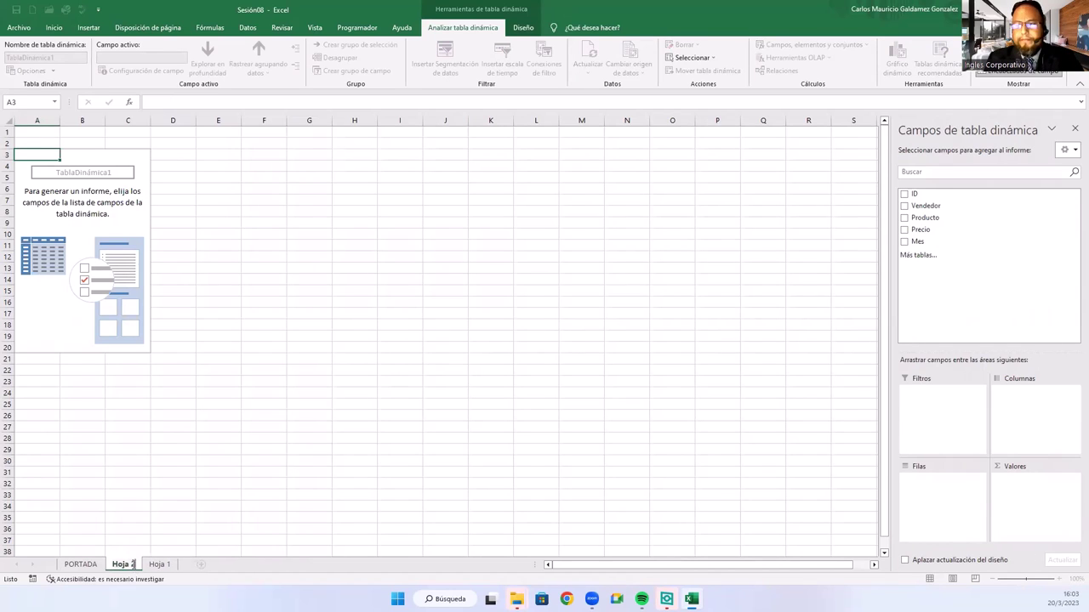
key(Return)
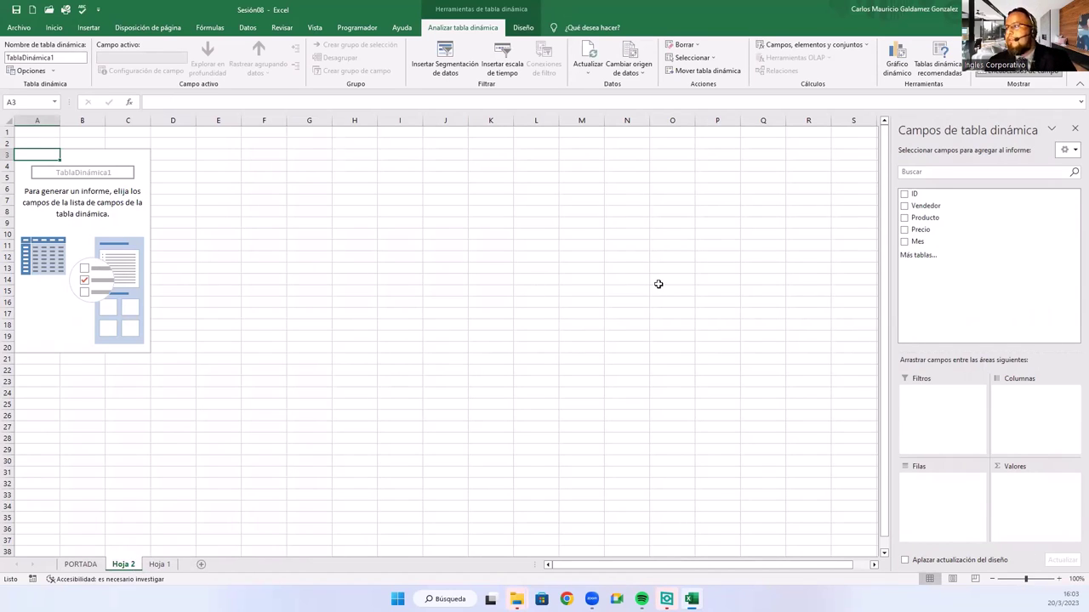
Step: Put Vendedor in rows, Producto in columns and sum Precio in values, then select the totals
mouse_move(922, 206)
mouse_down()
mouse_move(947, 349)
mouse_move(946, 497)
mouse_up()
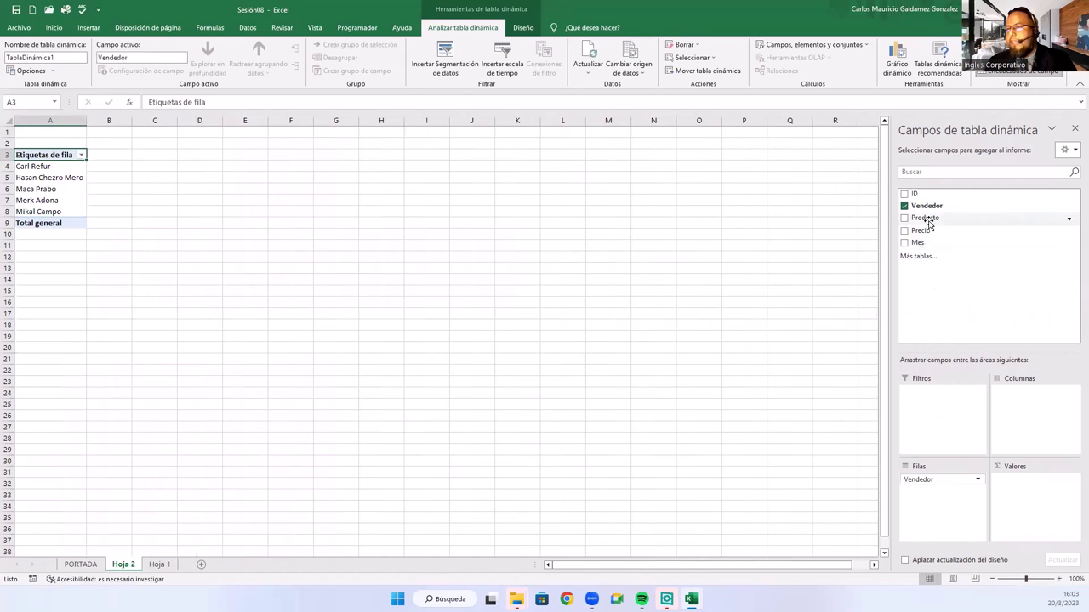
drag(929, 219, 1049, 420)
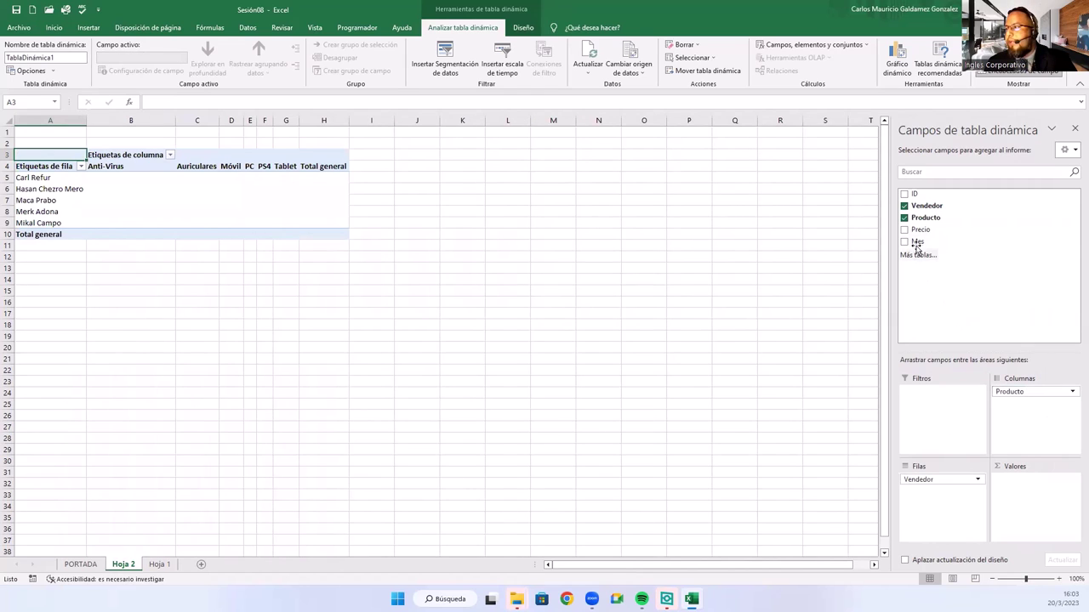
mouse_move(919, 230)
mouse_down()
mouse_move(1025, 459)
mouse_move(1038, 514)
mouse_up()
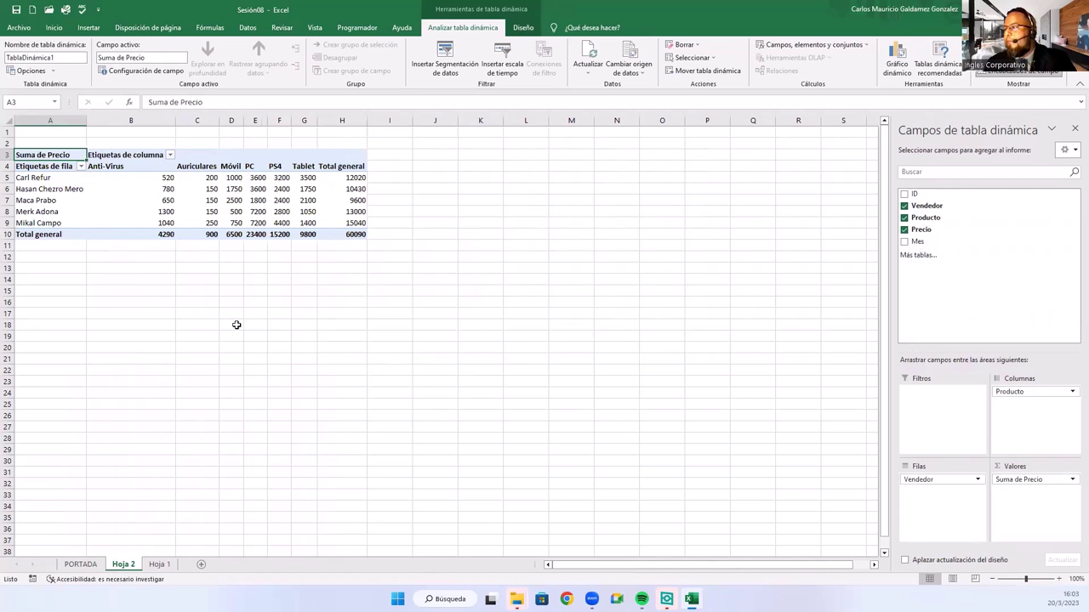
drag(139, 178, 349, 236)
Step: Format the selected pivot Precio sums as Contabilidad, showing e.g. $60,090.00
click(57, 28)
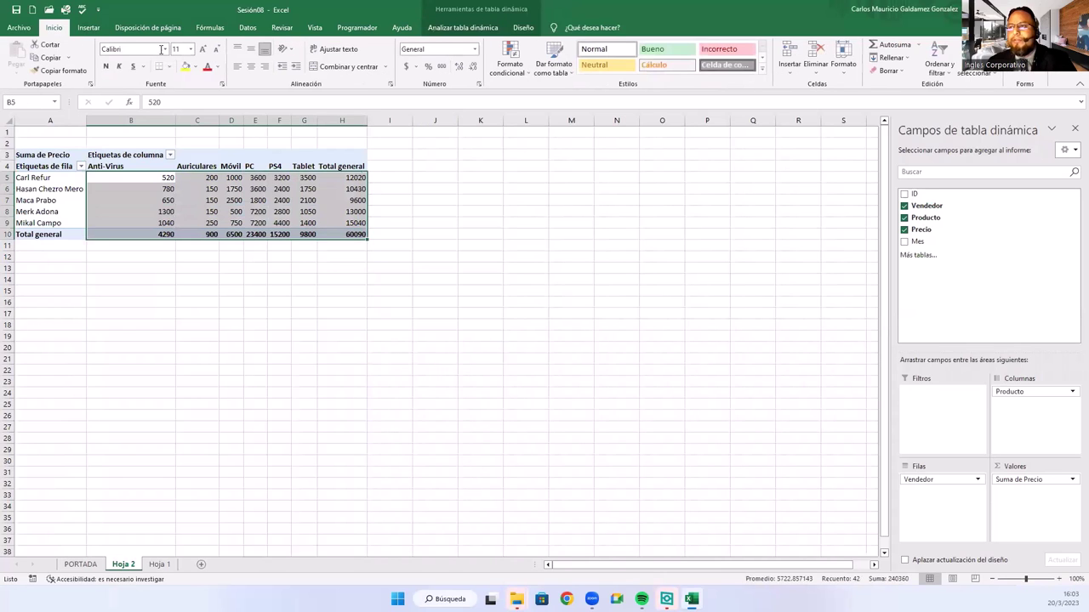
click(474, 49)
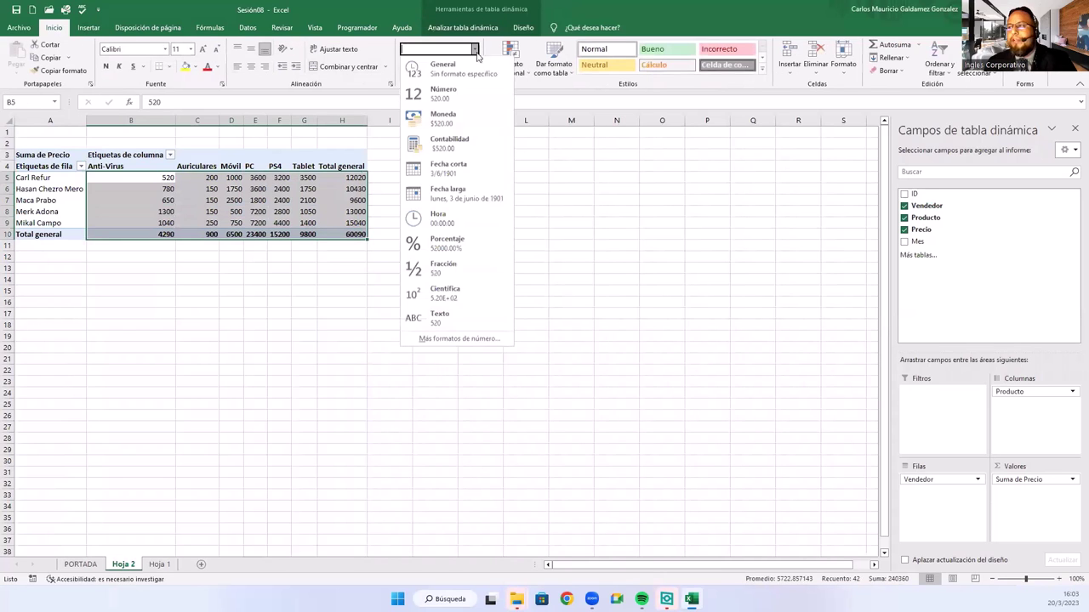
click(442, 143)
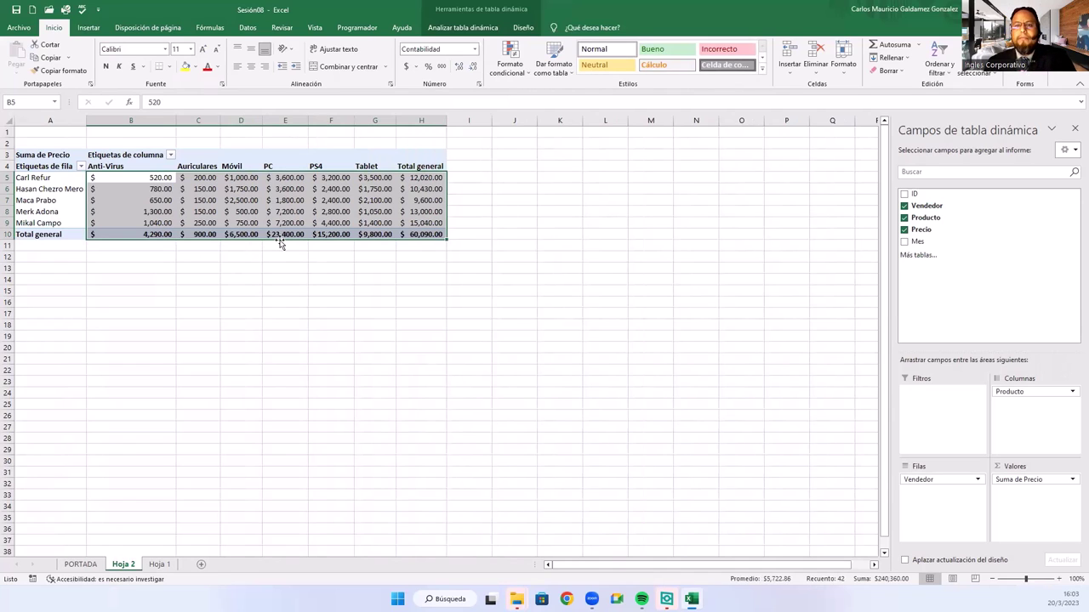
click(196, 203)
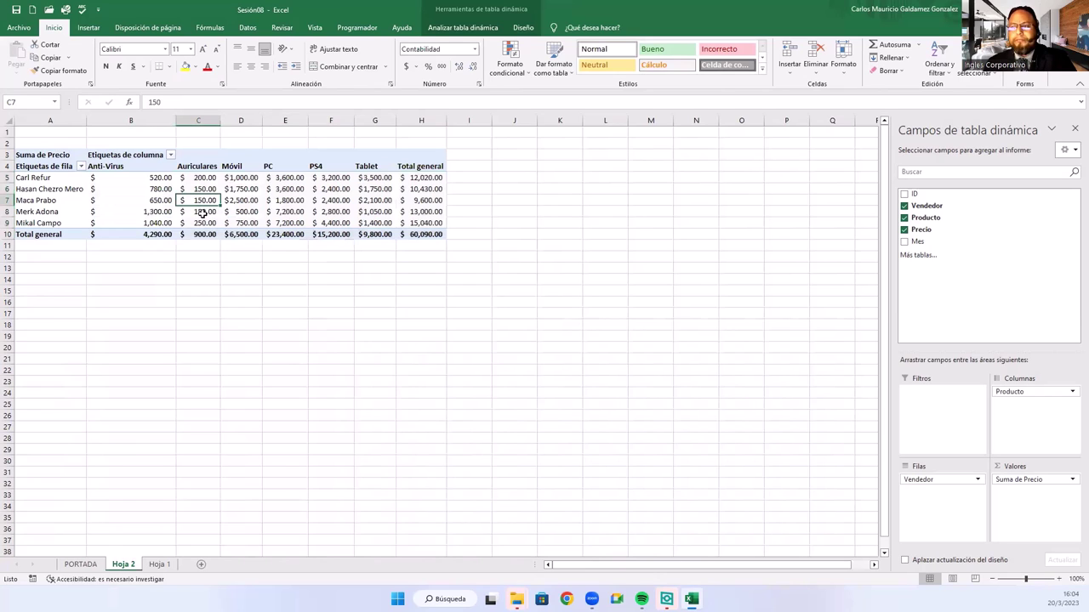
click(113, 178)
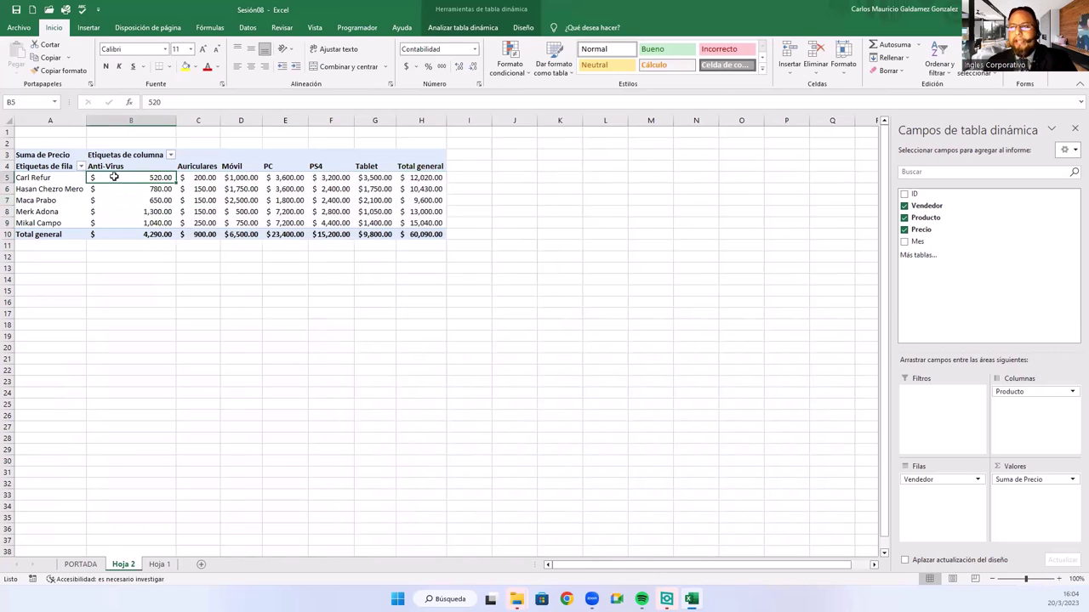
mouse_move(130, 216)
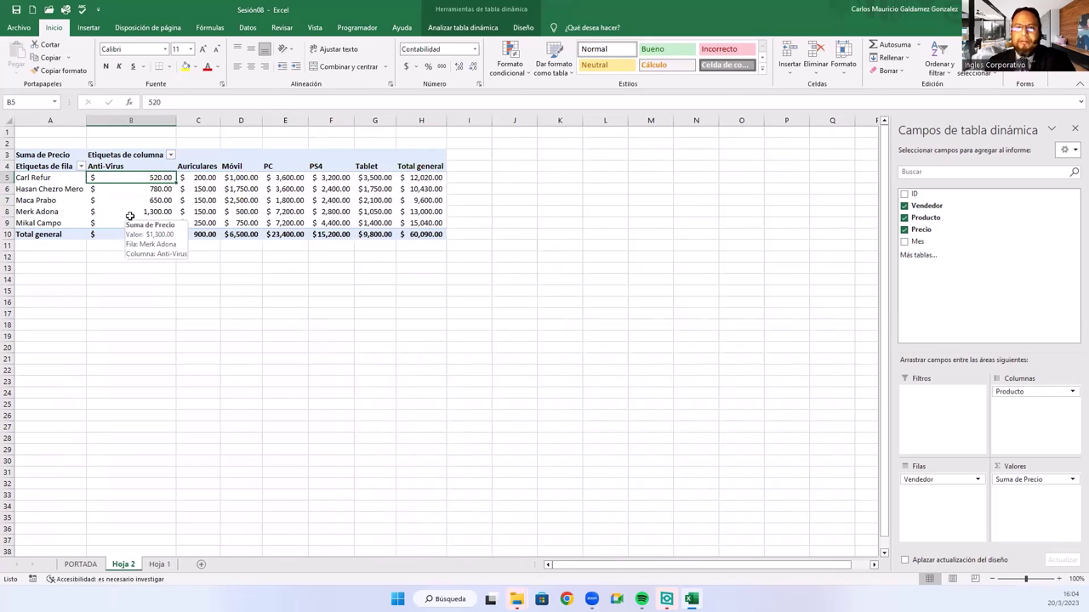
click(130, 214)
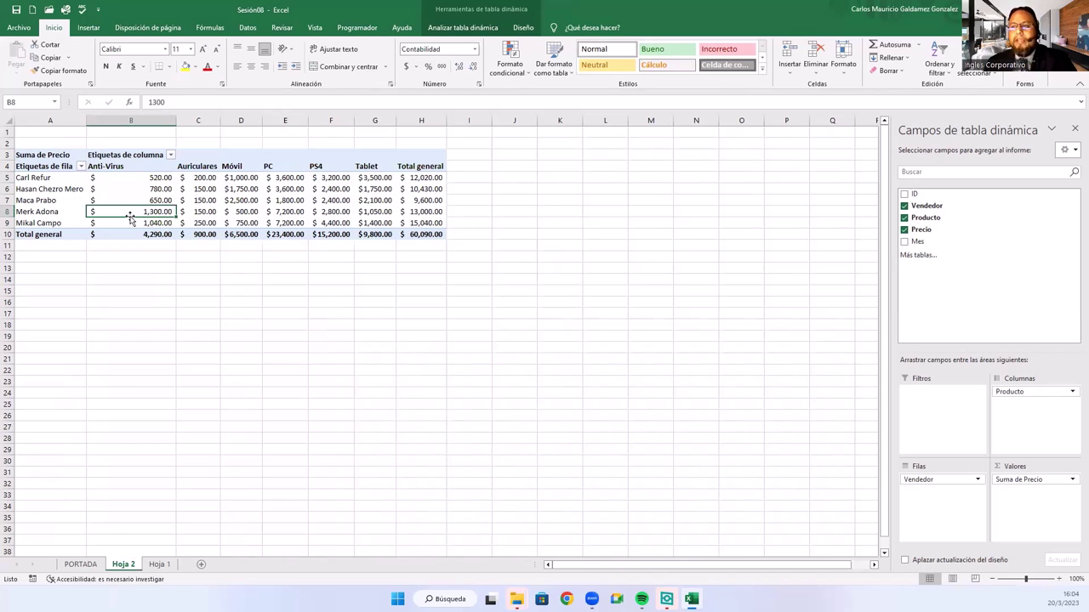
click(194, 192)
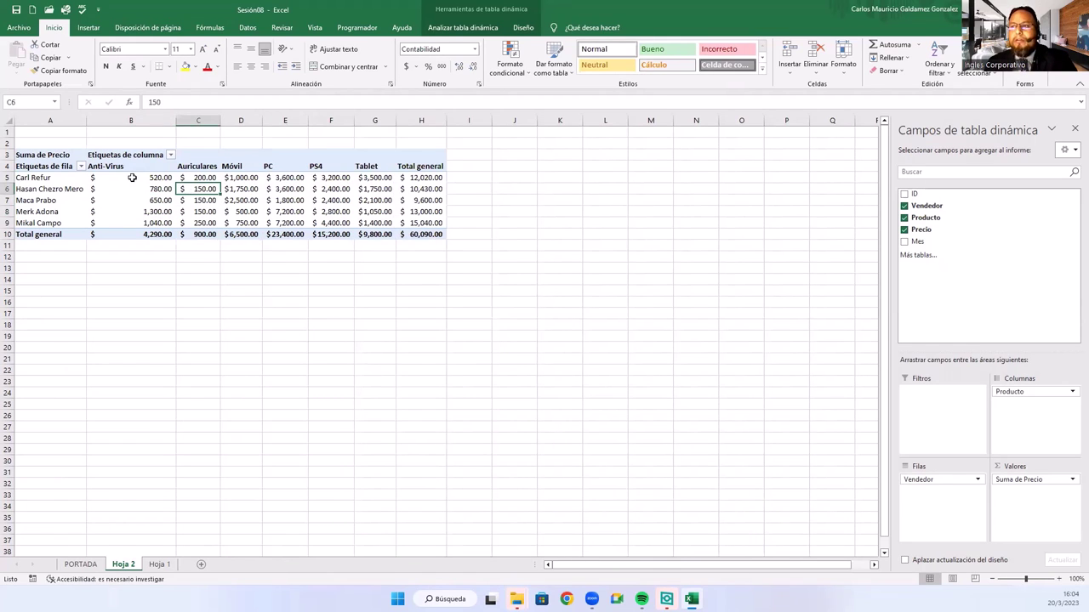
drag(132, 178, 414, 224)
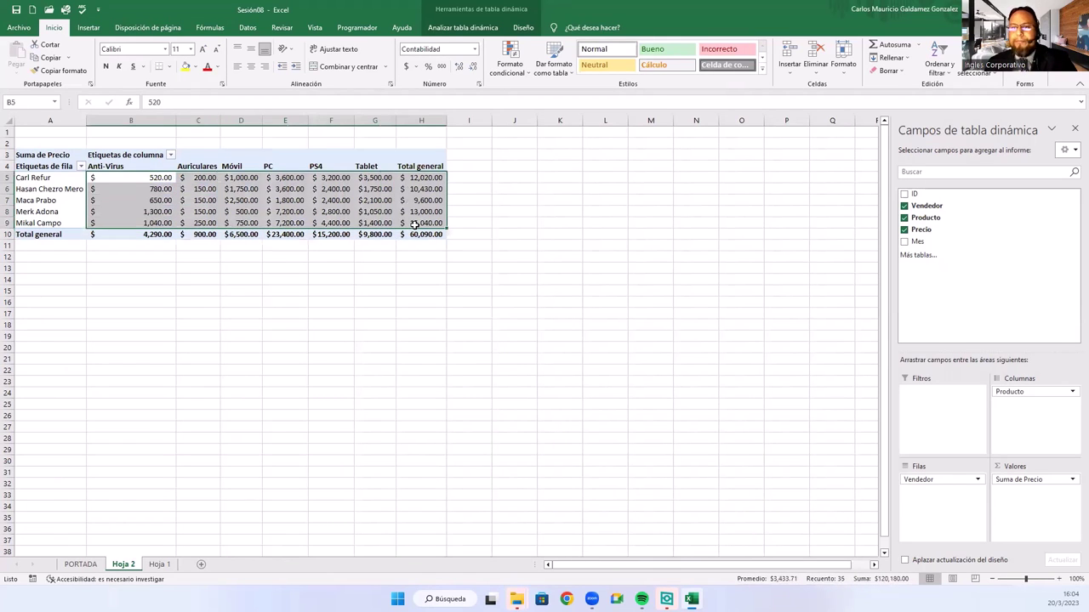
click(197, 223)
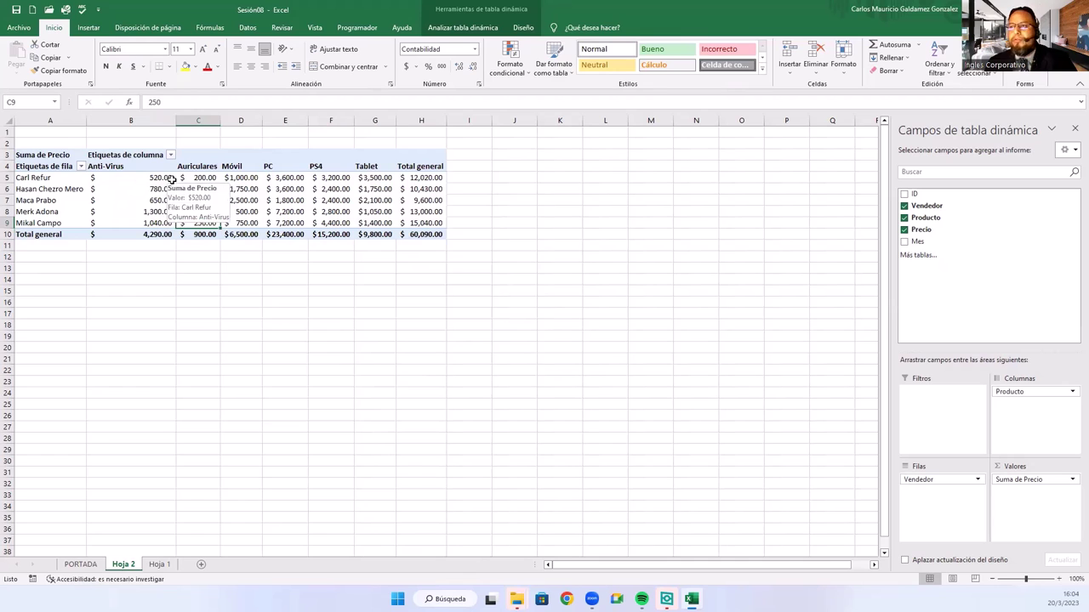
mouse_move(138, 201)
click(45, 178)
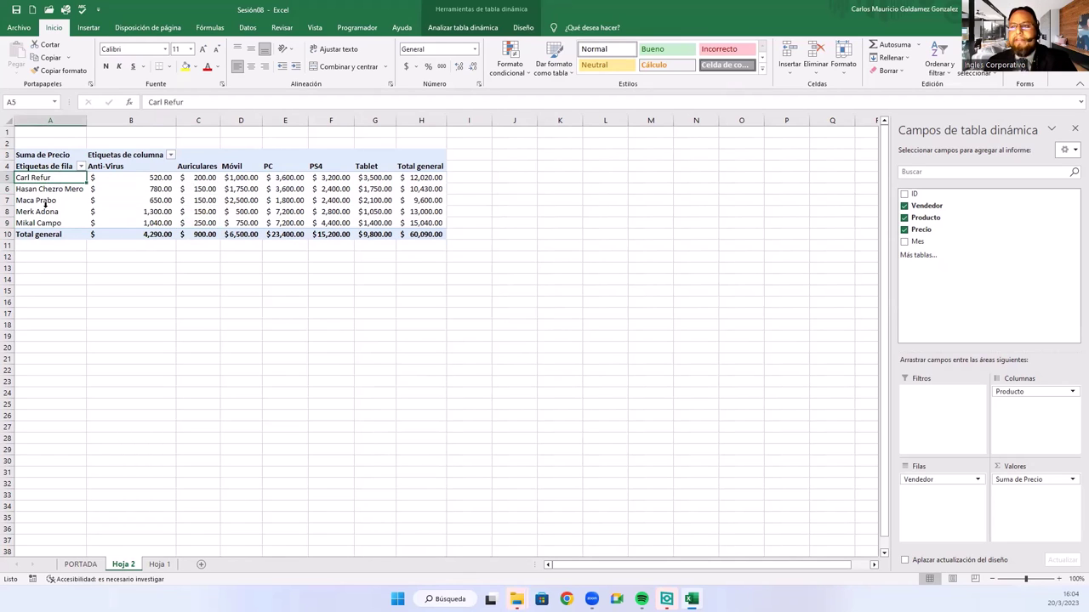
drag(119, 180, 385, 182)
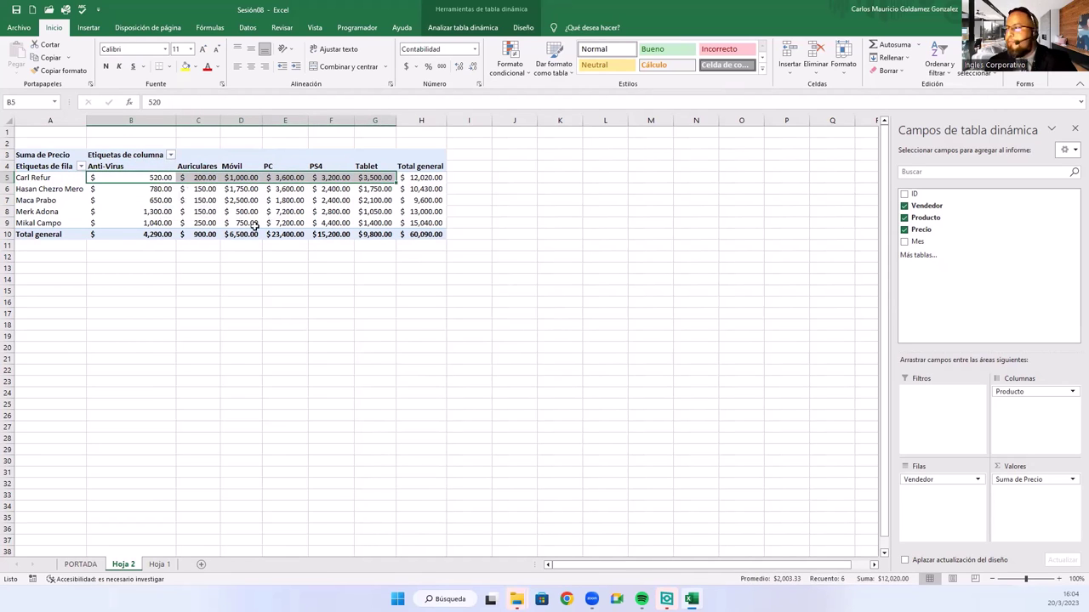
click(137, 201)
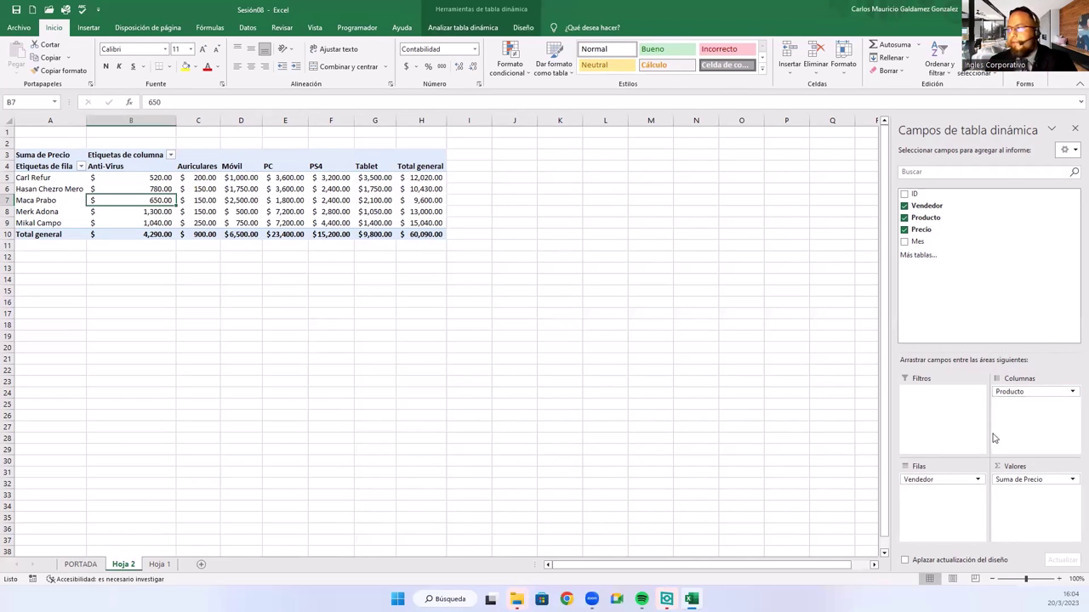
mouse_move(936, 477)
mouse_down()
mouse_move(1036, 417)
mouse_move(929, 470)
mouse_move(926, 486)
mouse_up()
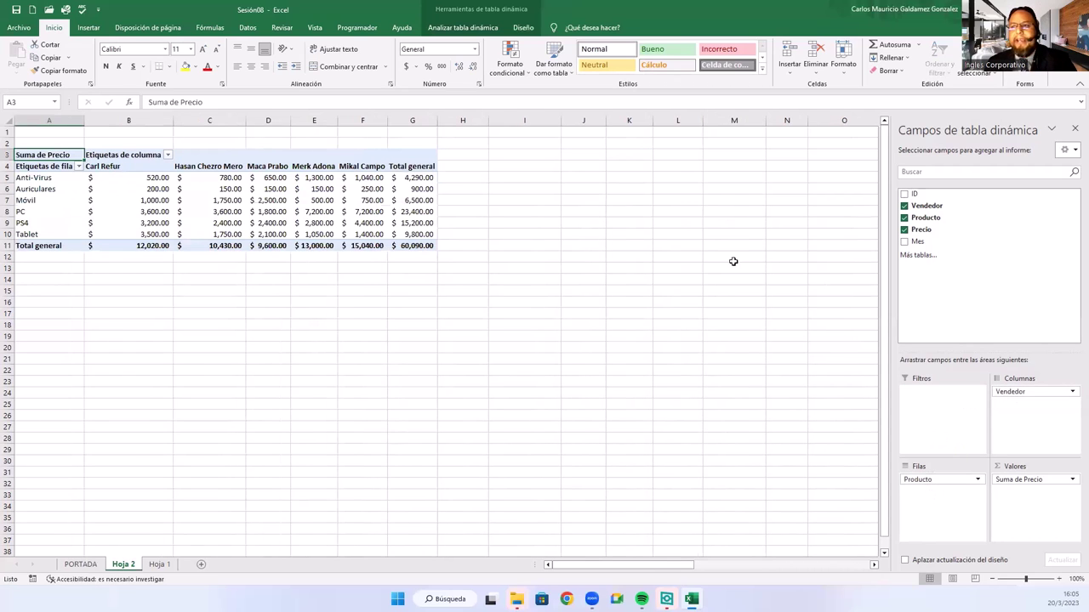
click(44, 178)
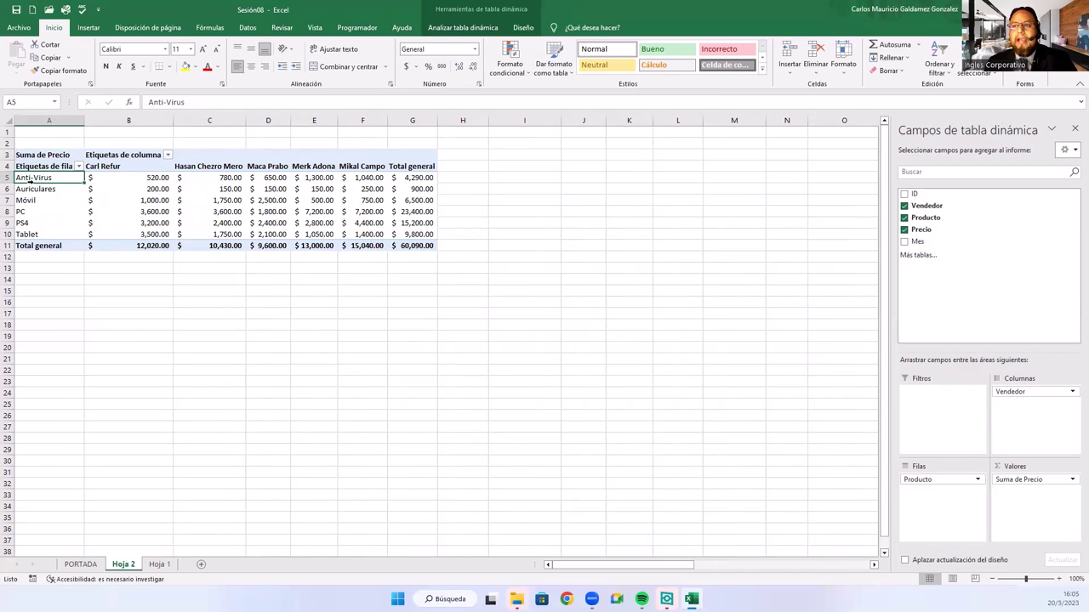
drag(92, 177, 360, 177)
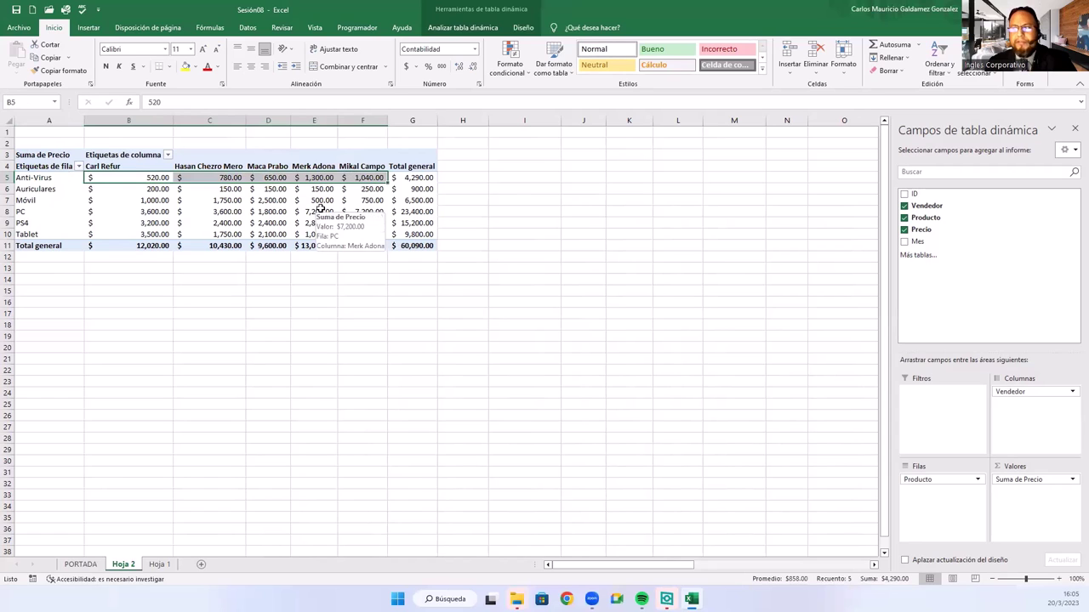
click(414, 247)
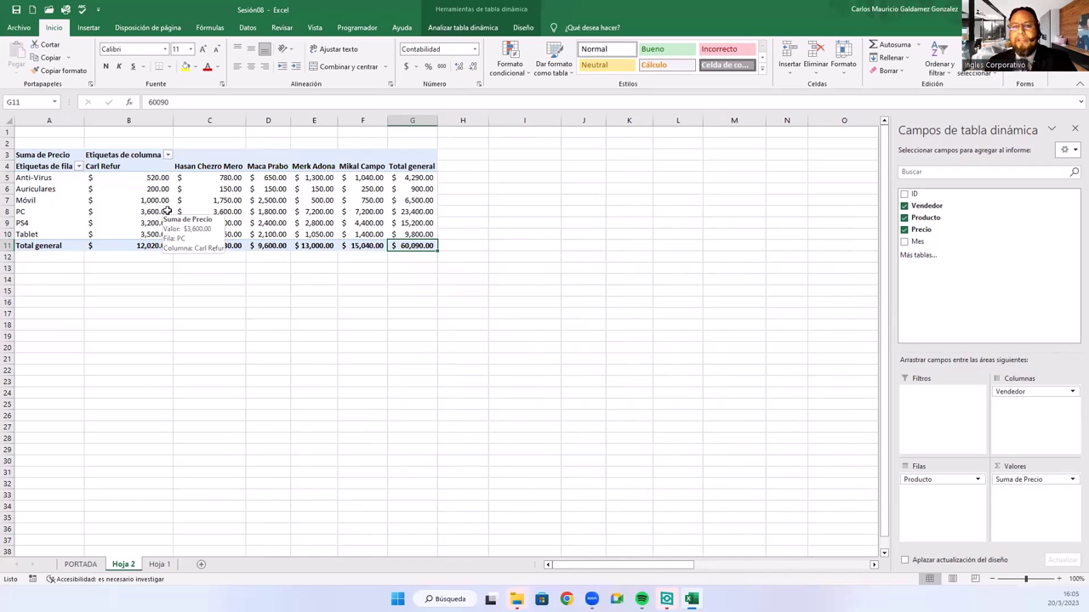
click(168, 211)
drag(151, 205, 228, 211)
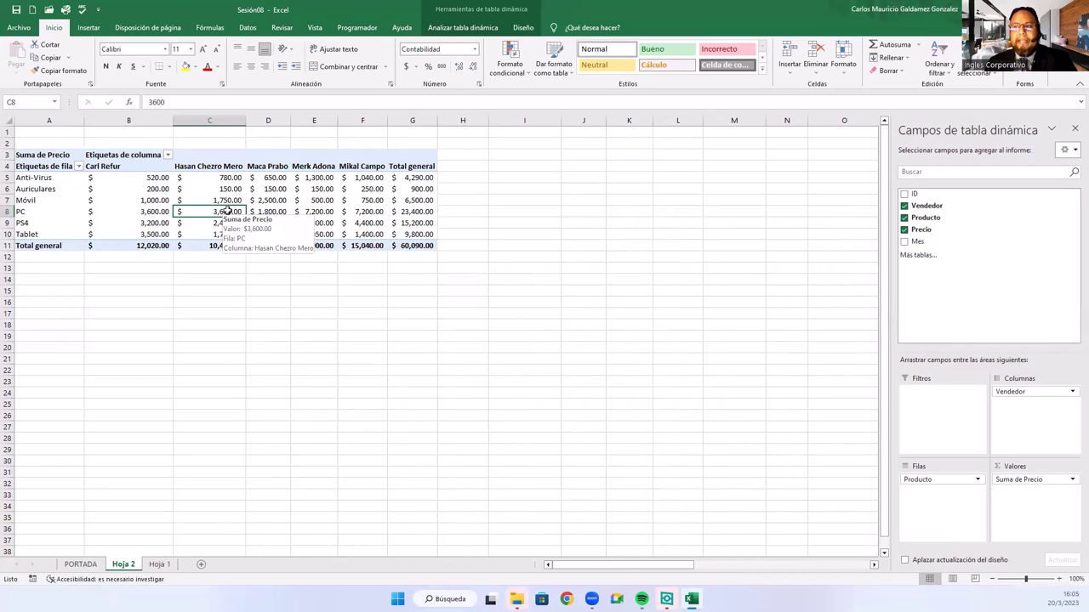
click(215, 191)
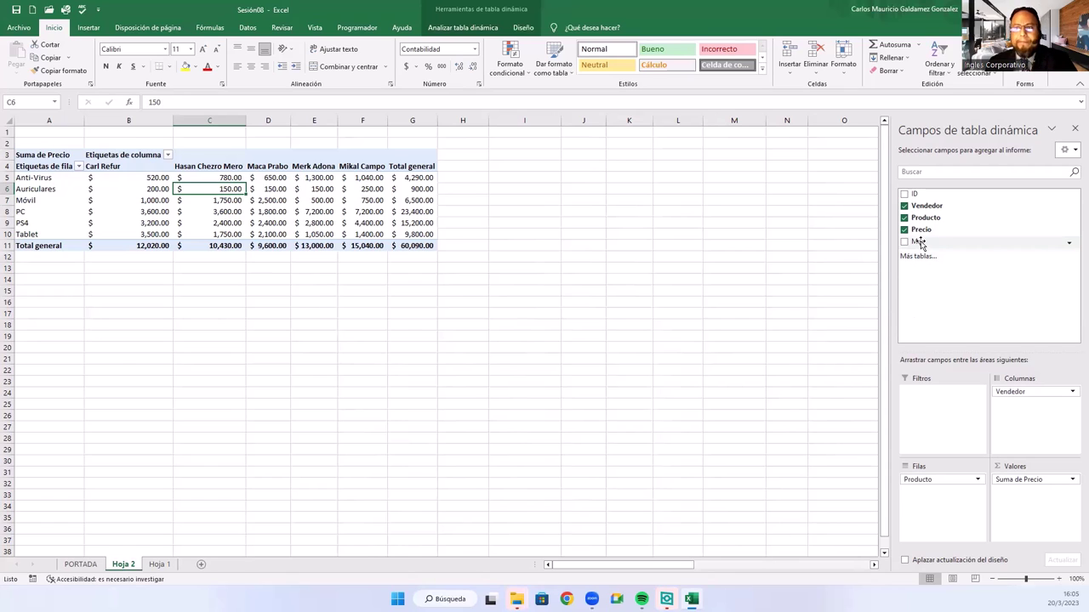
Step: Add Mes beneath Producto in rows and check January Anti-Virus values for each seller
mouse_move(920, 244)
mouse_down()
mouse_move(942, 450)
mouse_move(934, 503)
mouse_up()
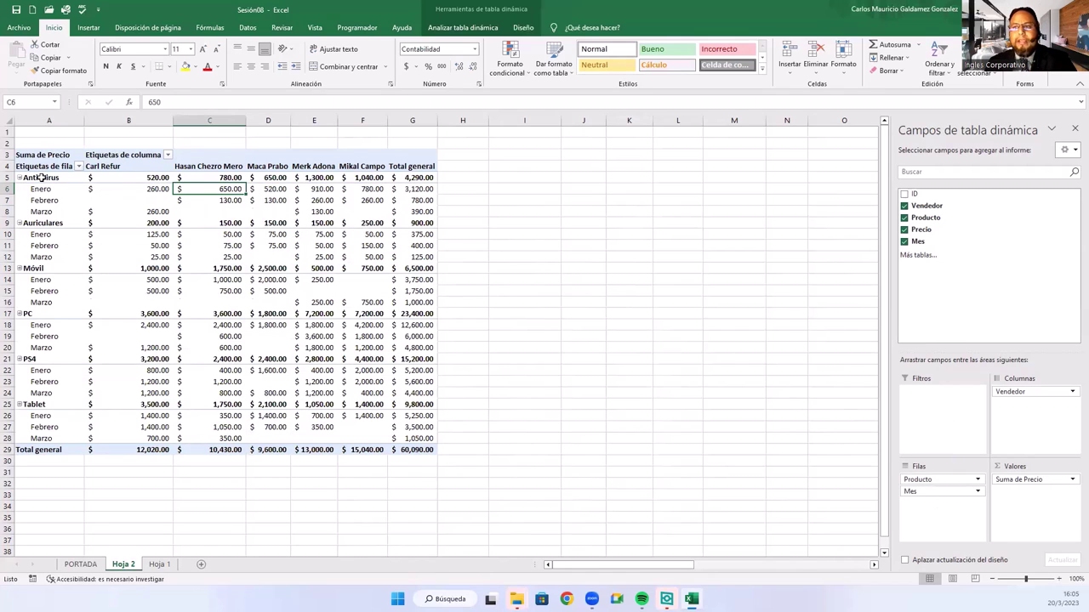
click(138, 189)
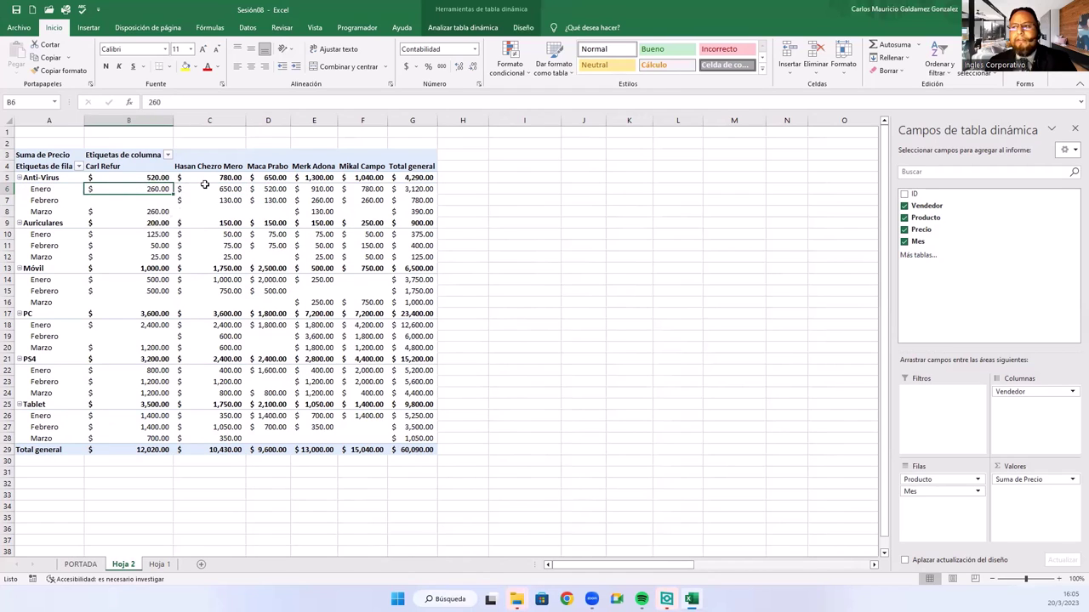
click(204, 187)
click(266, 188)
click(312, 188)
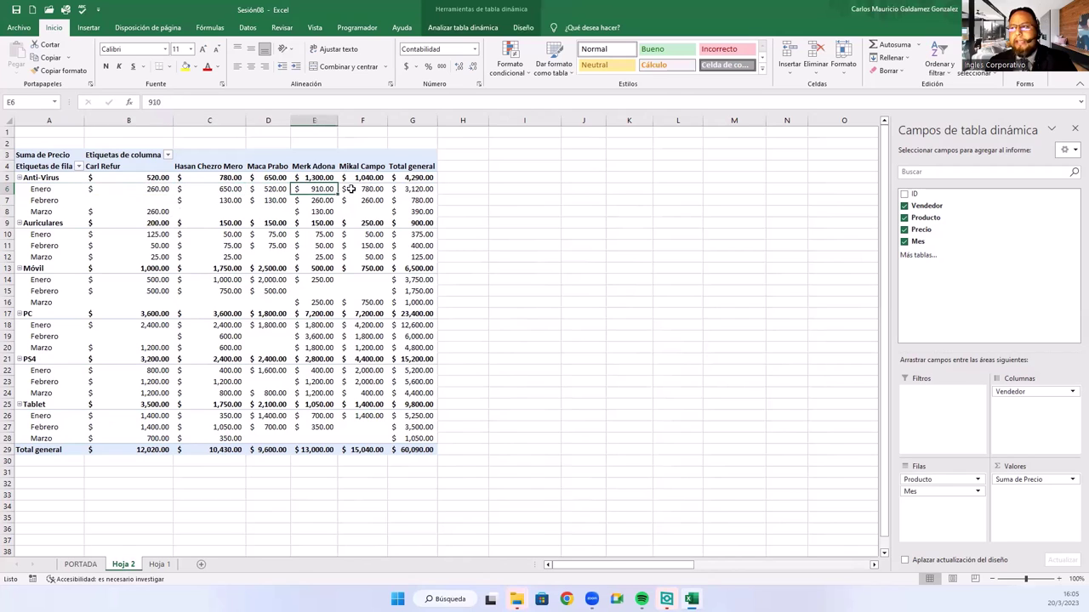
click(350, 188)
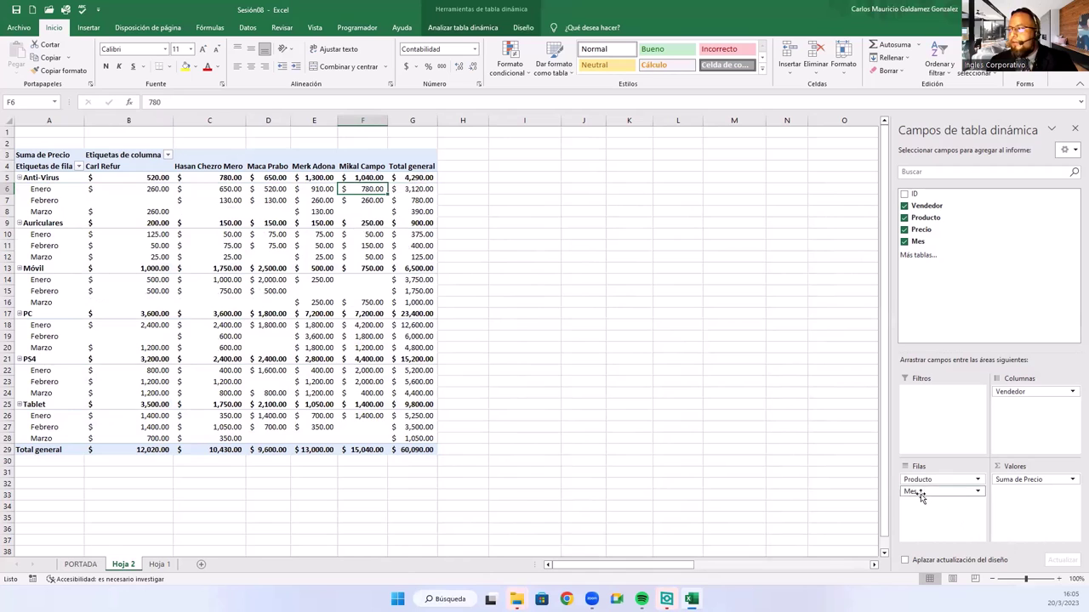
Step: Move Mes above Producto in rows, then select product labels under Enero and Febrero
drag(920, 492, 922, 477)
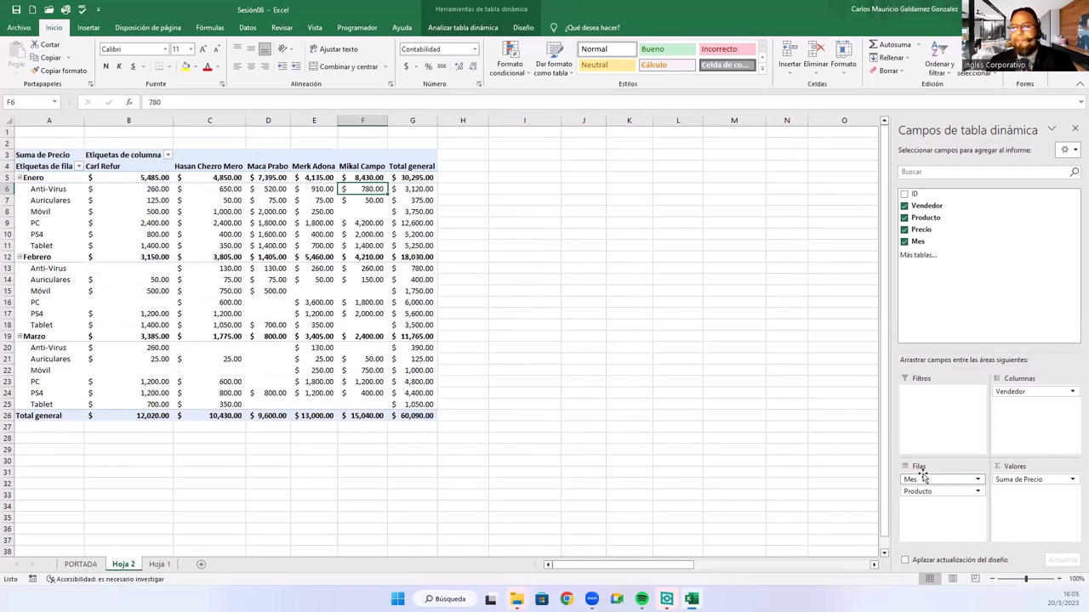
mouse_move(214, 284)
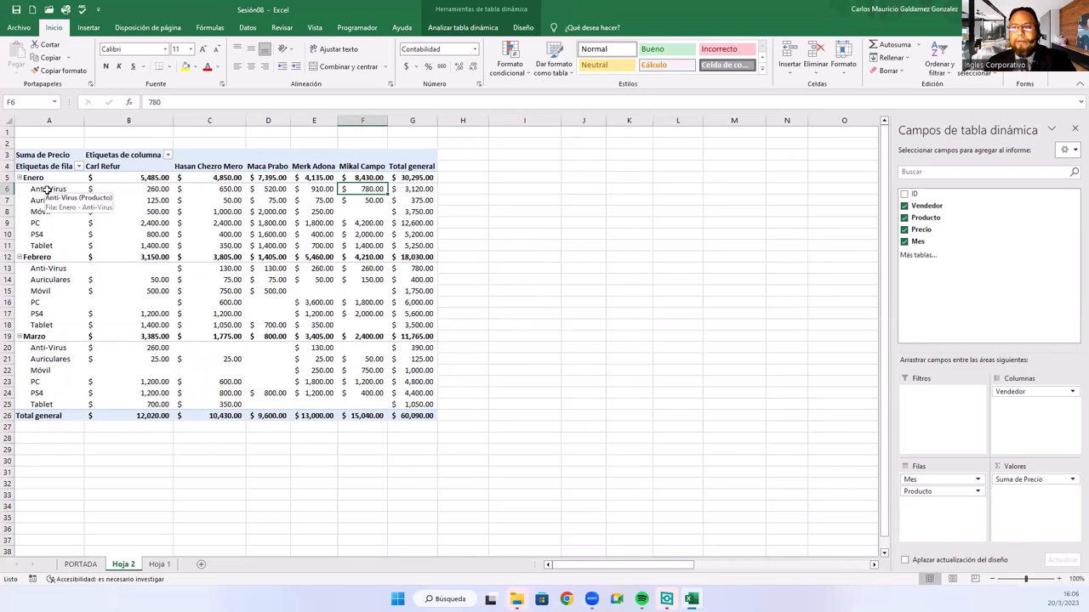
drag(48, 191, 47, 245)
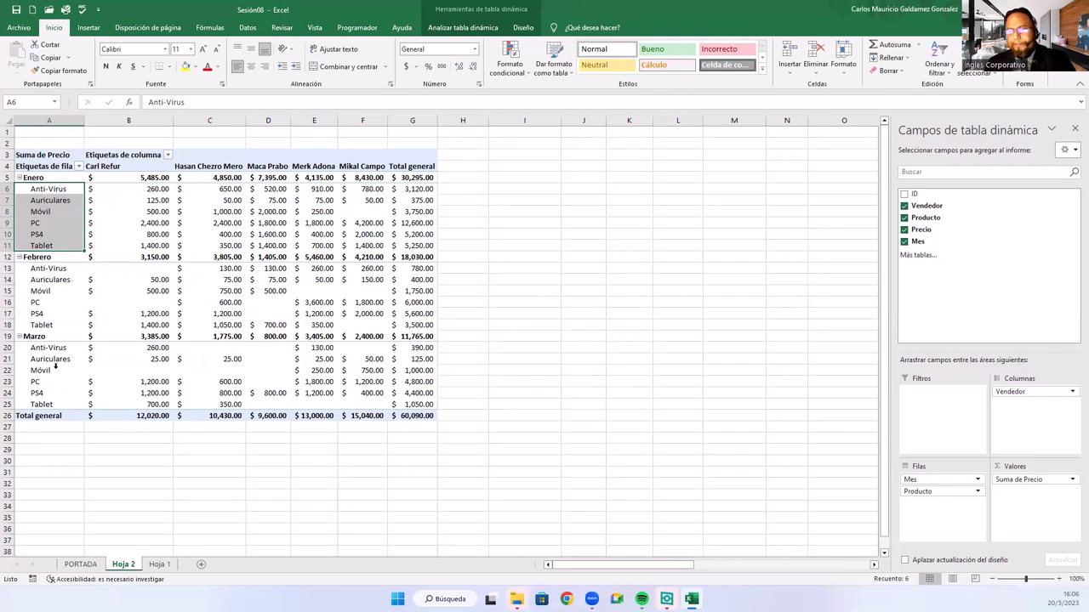
click(53, 246)
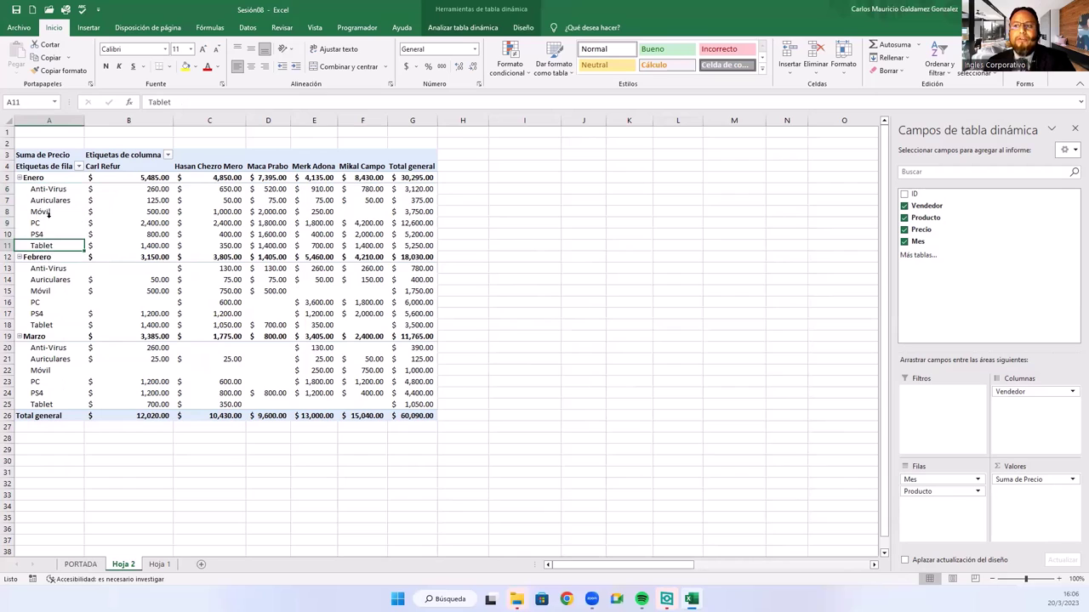
click(78, 303)
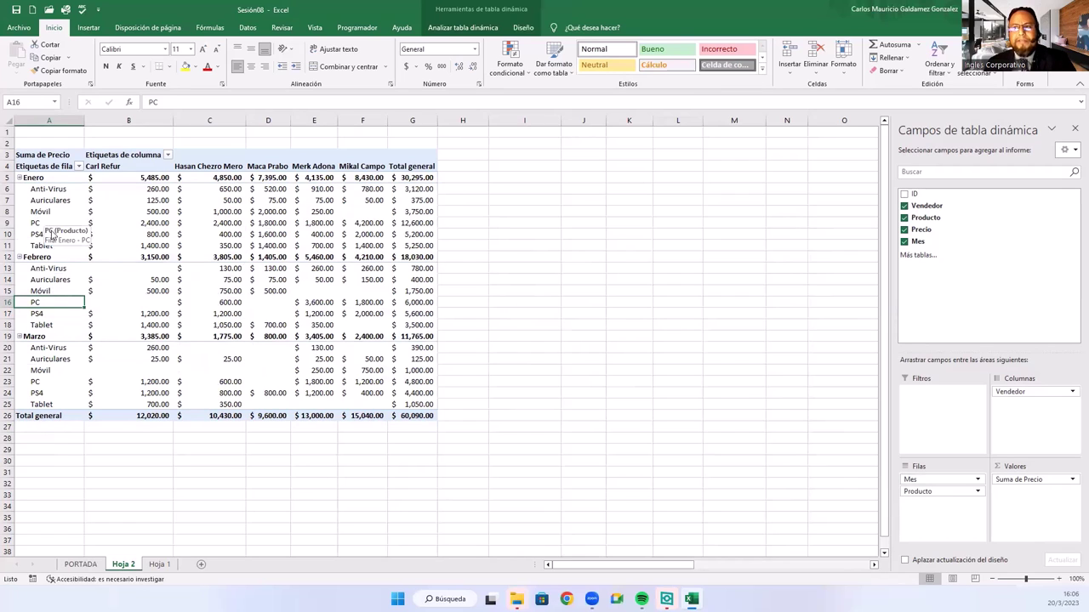
Step: Collapse the Enero, Febrero and Marzo month groups
click(20, 178)
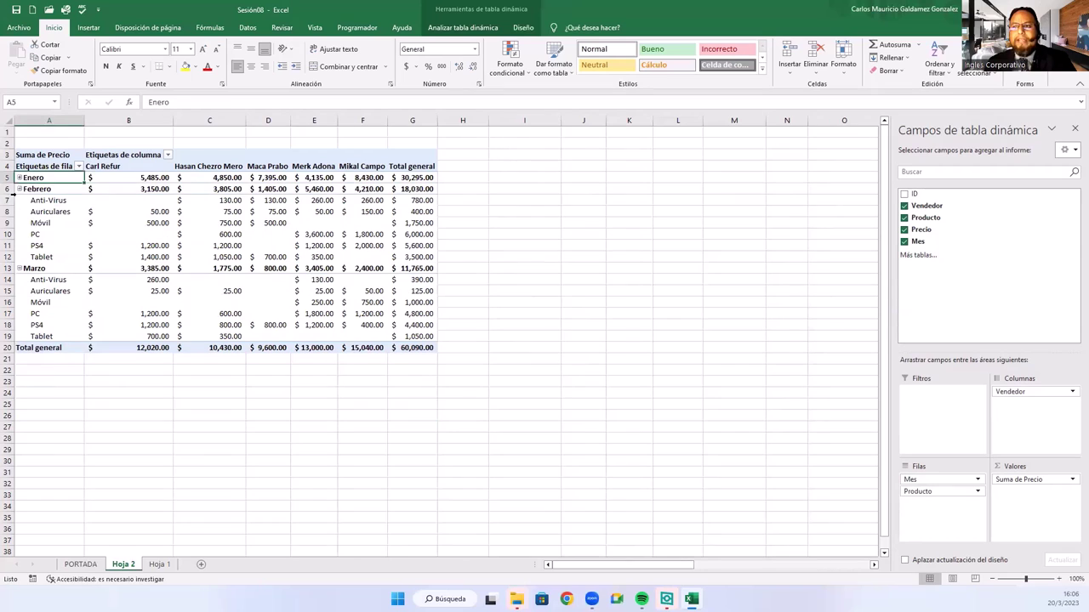
click(20, 189)
click(20, 201)
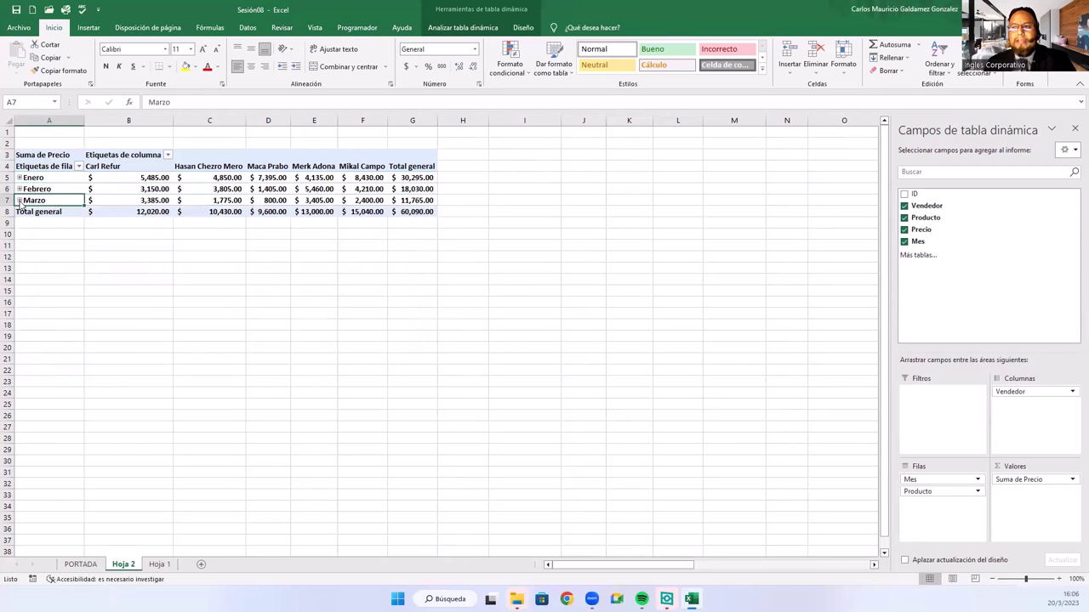
Step: Check January's total for each seller, then expand Enero to list its six products
click(131, 176)
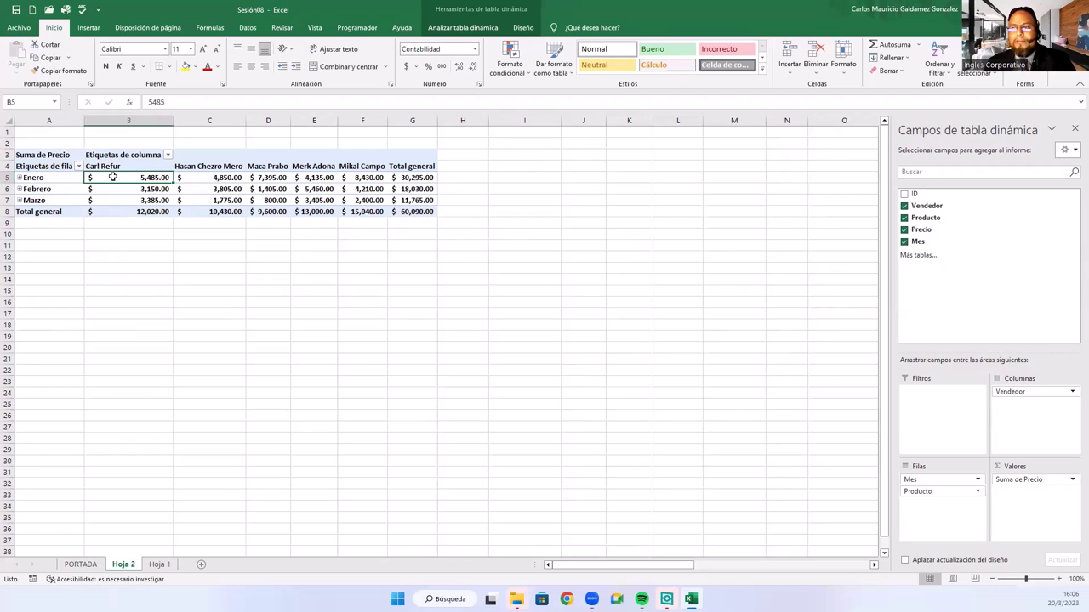
mouse_move(97, 177)
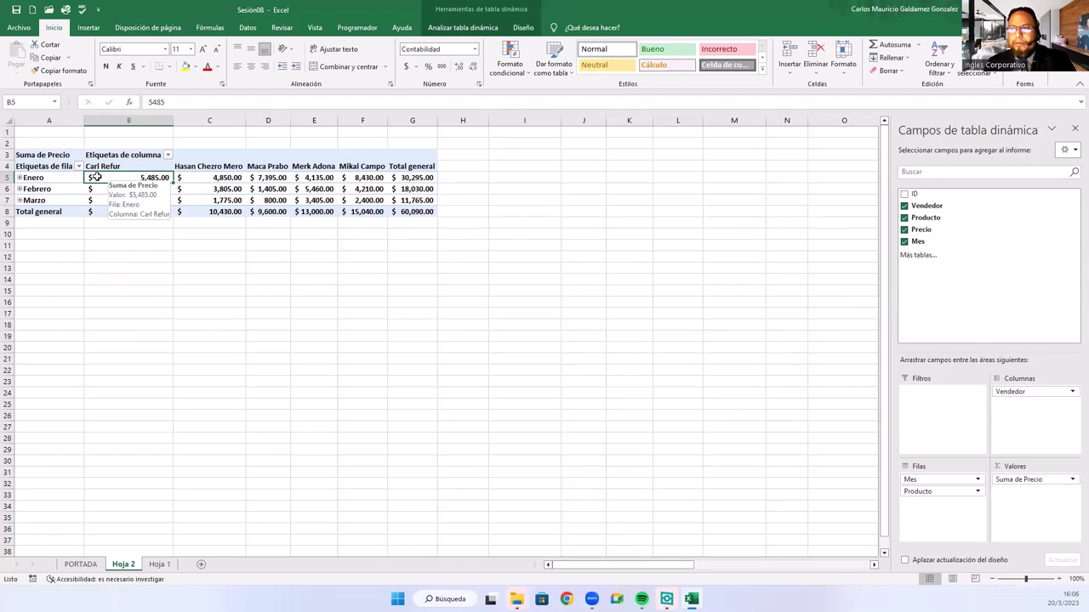
click(208, 178)
click(269, 180)
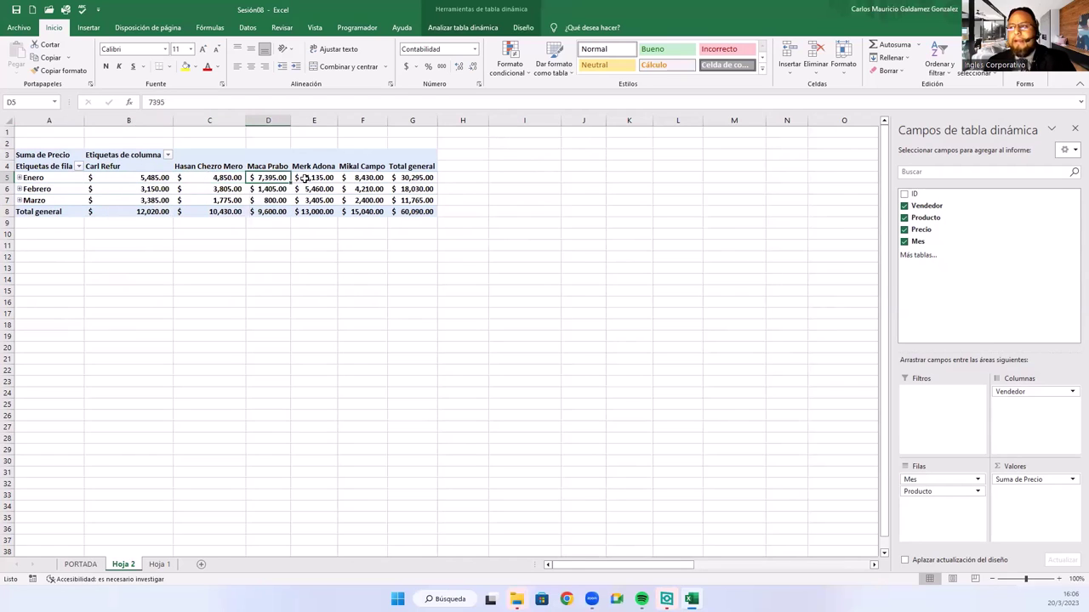
click(307, 179)
click(368, 176)
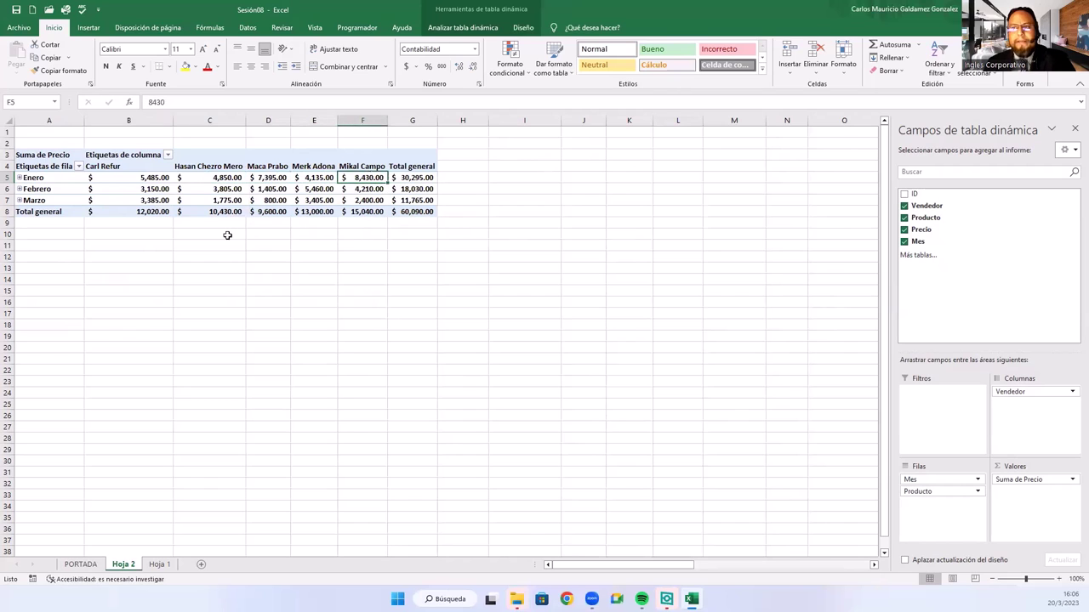
click(19, 178)
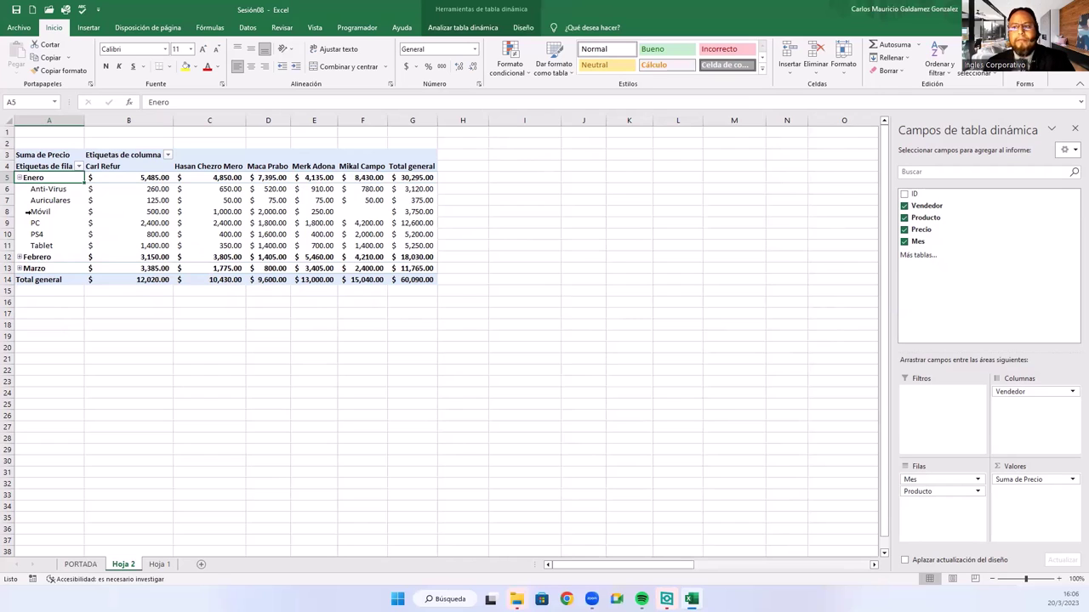
click(135, 223)
click(204, 223)
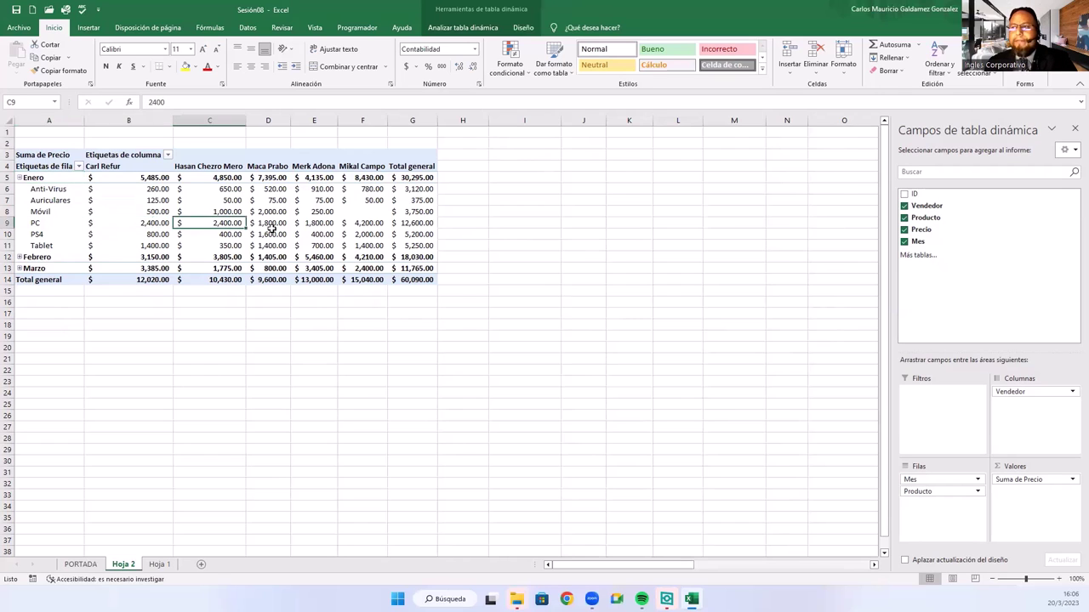
click(276, 225)
click(328, 228)
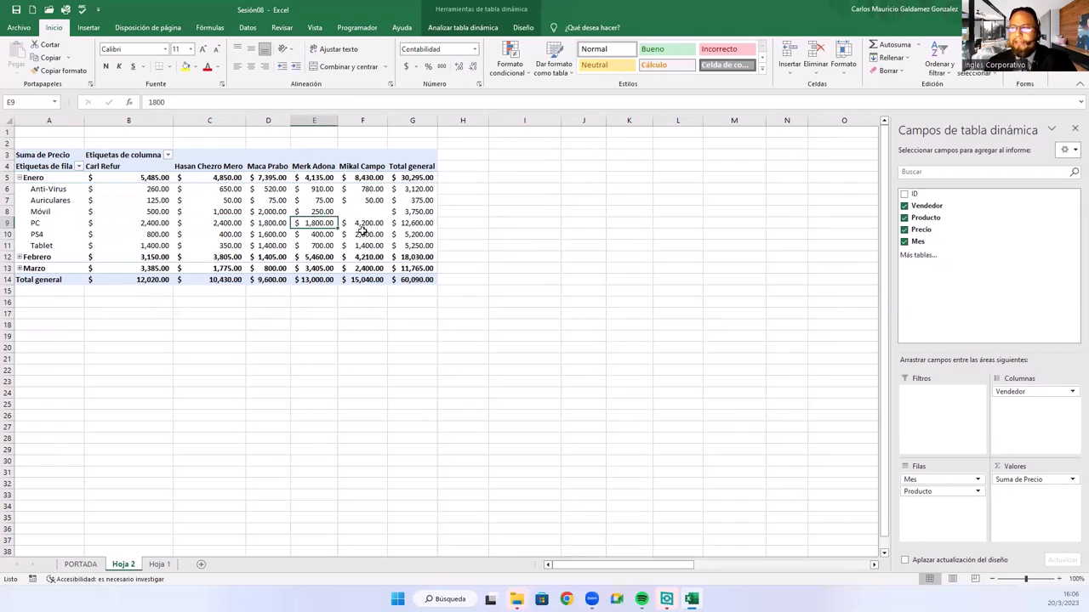
click(361, 226)
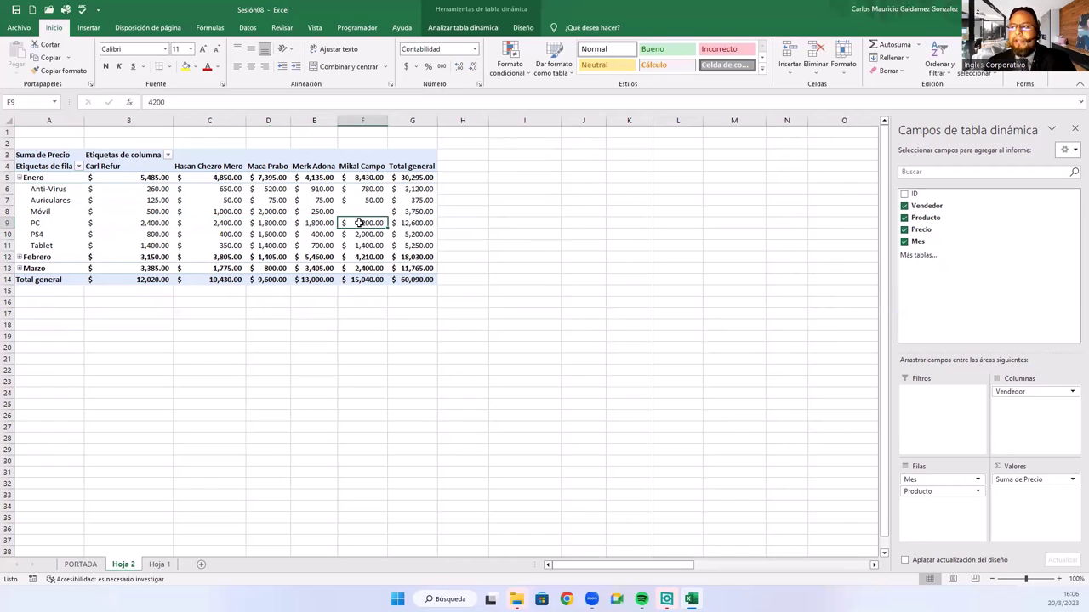
click(128, 189)
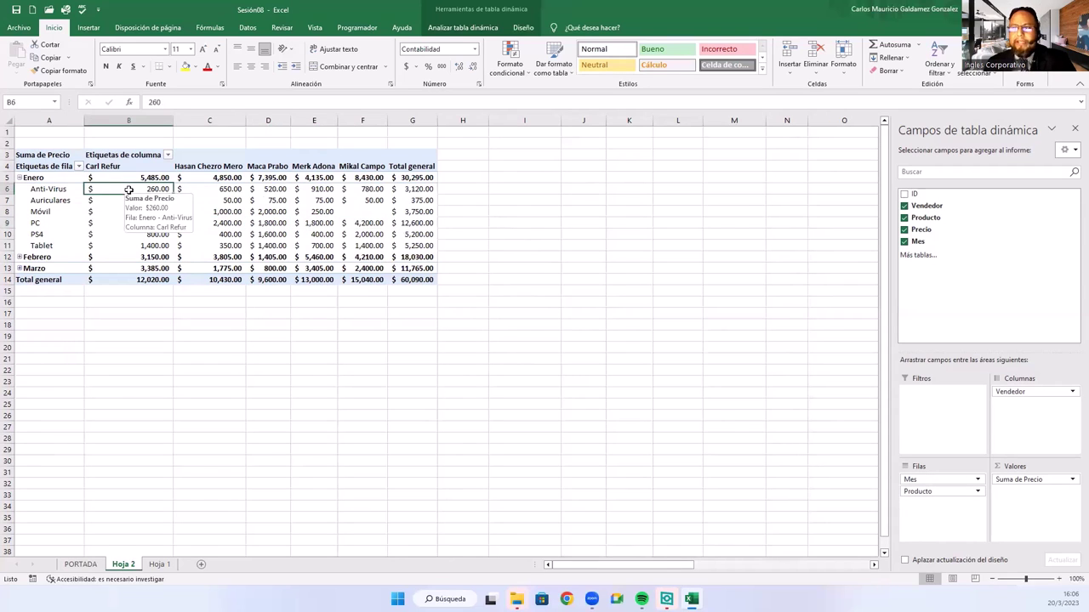
click(414, 269)
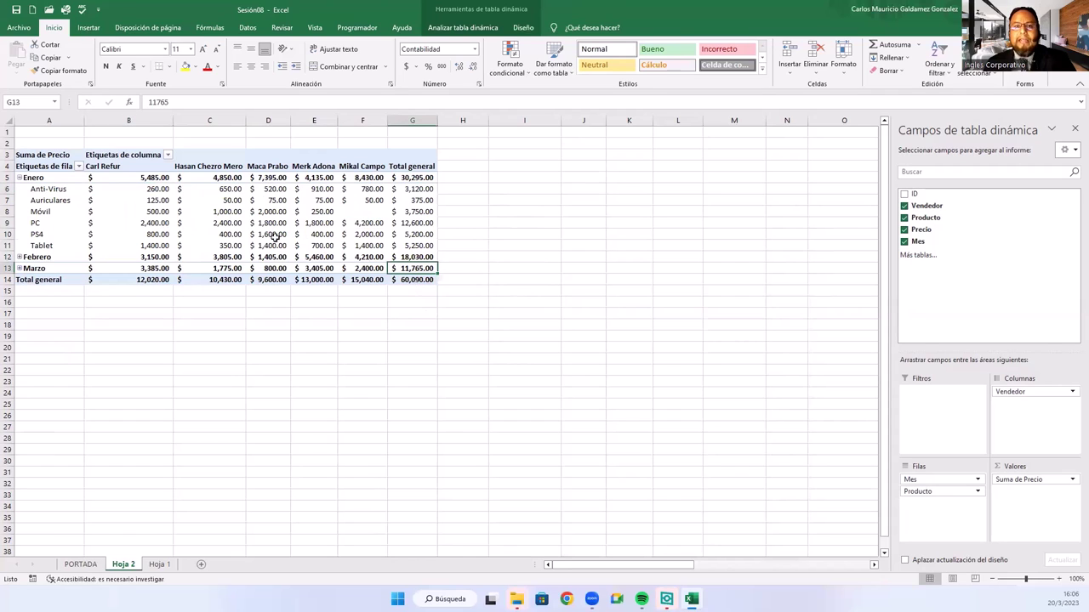
mouse_move(243, 222)
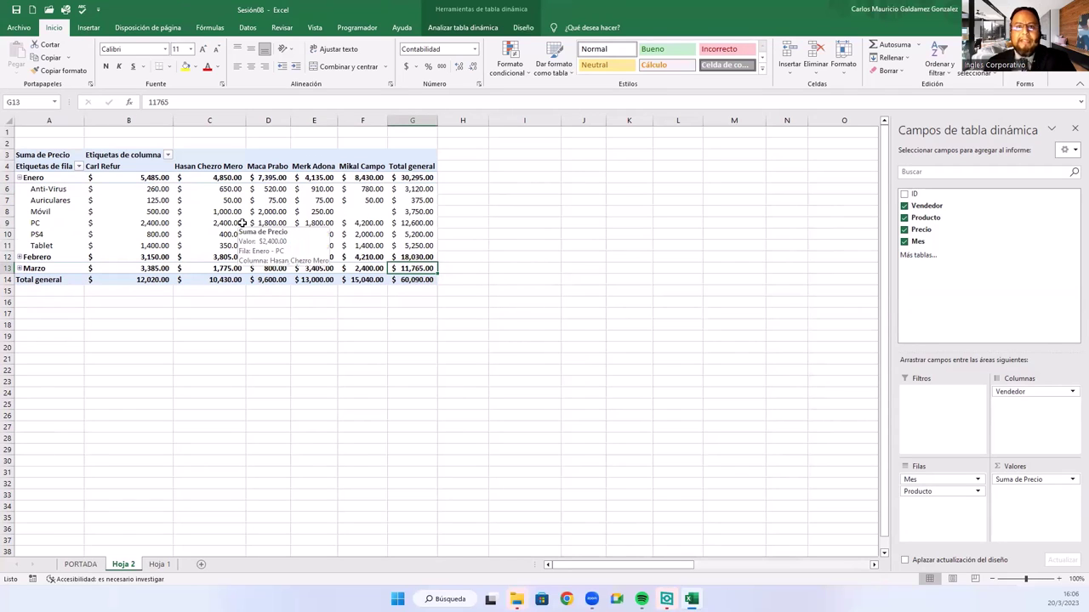